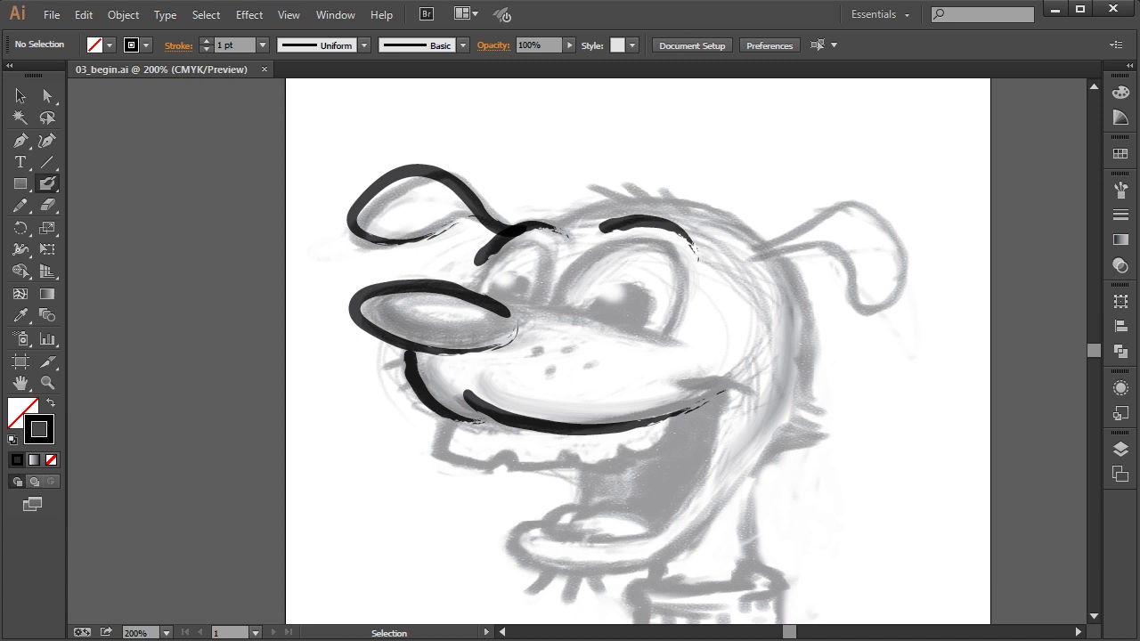
- Choose the Blob Brush Tool from the Paintbrush tool's flyout
{"action": "left_click_drag", "start_coordinate": [49, 185], "coordinate": [118, 203]}
{"action": "mouse_move", "coordinate": [49, 187]}
{"action": "left_mouse_down"}
{"action": "mouse_move", "coordinate": [109, 203]}
{"action": "mouse_move", "coordinate": [139, 190]}
{"action": "mouse_move", "coordinate": [132, 185]}
{"action": "mouse_move", "coordinate": [128, 205]}
{"action": "left_mouse_up"}
- Set the Blob Brush size to 8 pt with 8 pt pressure variation
{"action": "double_click", "coordinate": [48, 186]}
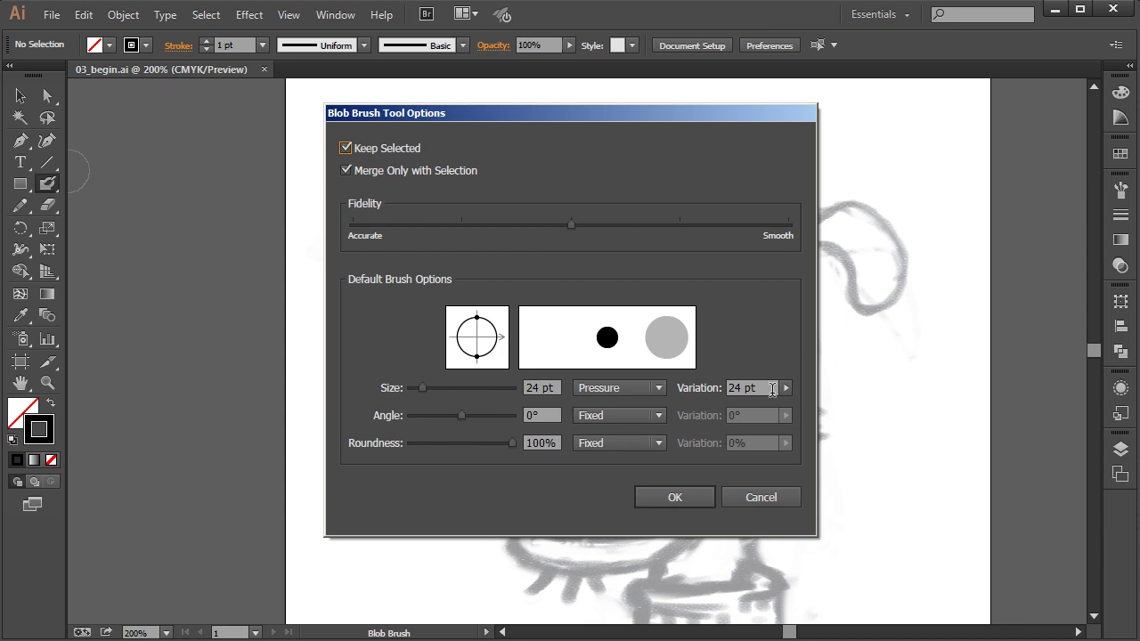
{"action": "mouse_move", "coordinate": [420, 387]}
{"action": "left_mouse_down"}
{"action": "mouse_move", "coordinate": [407, 388]}
{"action": "mouse_move", "coordinate": [435, 393]}
{"action": "mouse_move", "coordinate": [412, 396]}
{"action": "left_mouse_up"}
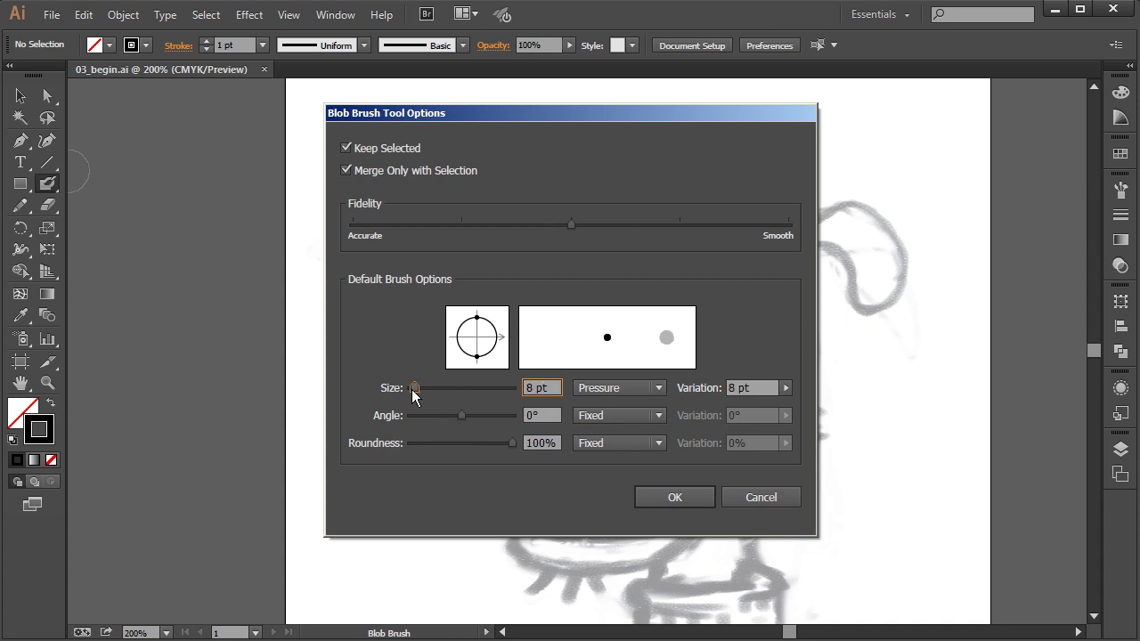
{"action": "left_click", "coordinate": [785, 388]}
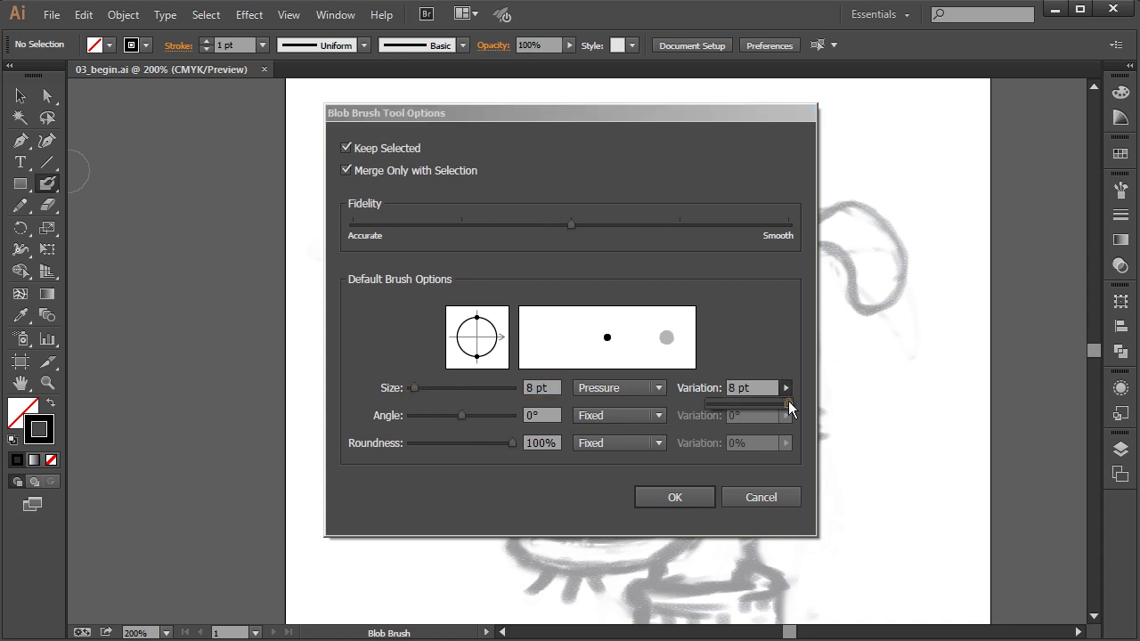
{"action": "left_click", "coordinate": [704, 365]}
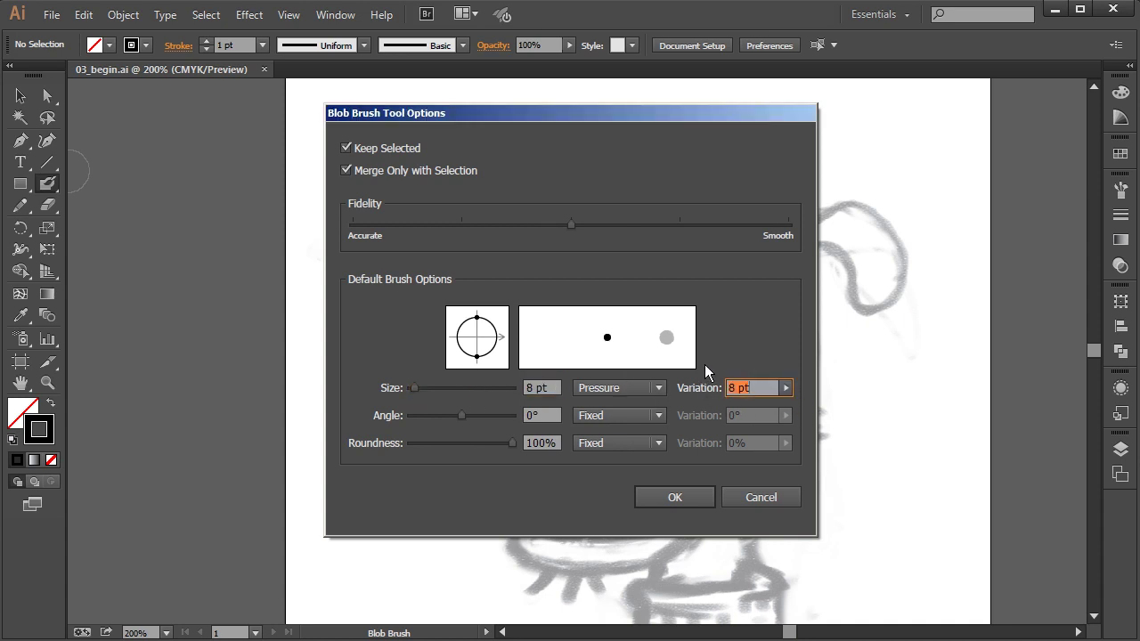
{"action": "left_click", "coordinate": [784, 388]}
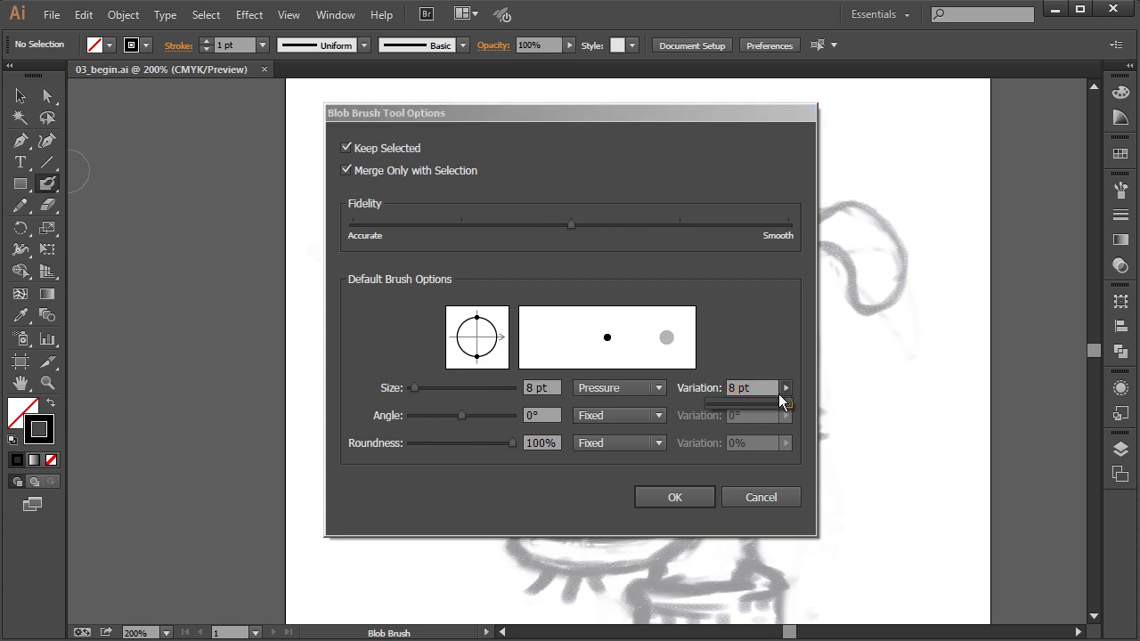
{"action": "mouse_move", "coordinate": [762, 403]}
{"action": "left_mouse_down"}
{"action": "mouse_move", "coordinate": [743, 403]}
{"action": "mouse_move", "coordinate": [755, 403]}
{"action": "left_mouse_up"}
{"action": "left_click", "coordinate": [726, 298]}
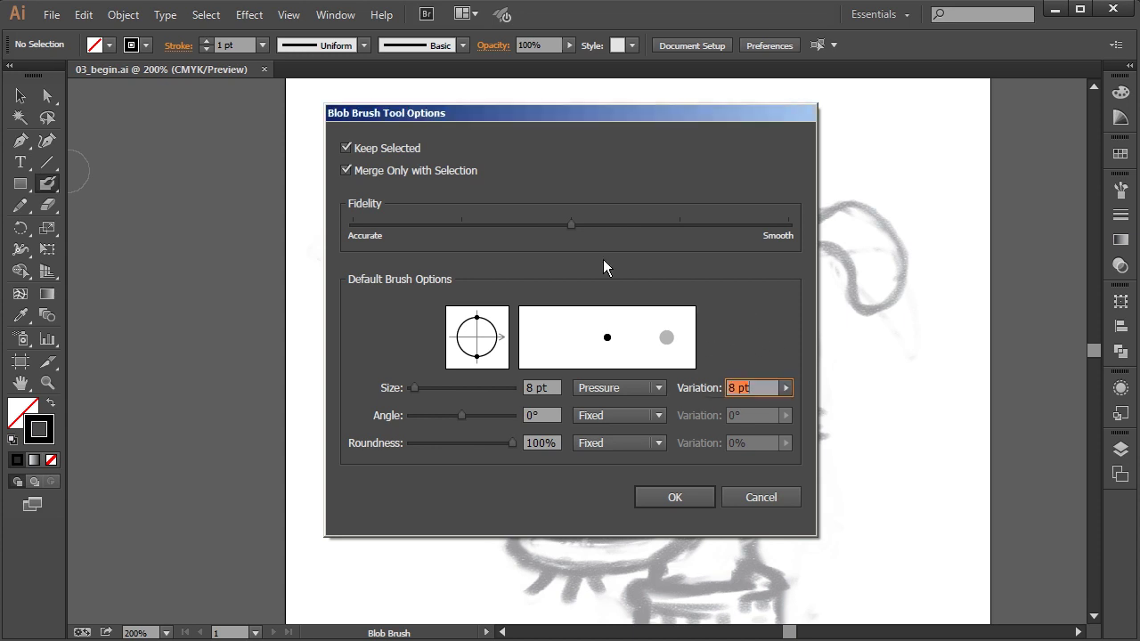
- Keep Keep Selected and Merge Only with Selection checked and confirm the brush options
{"action": "left_click", "coordinate": [347, 147]}
{"action": "left_click", "coordinate": [346, 170]}
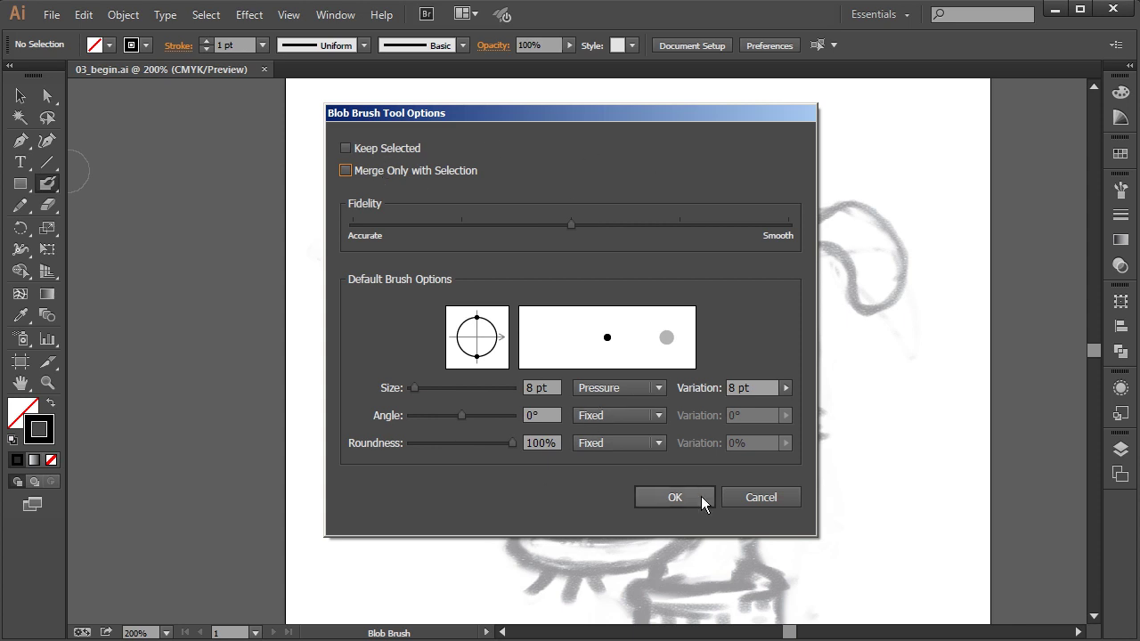
{"action": "left_click", "coordinate": [346, 170]}
{"action": "left_click", "coordinate": [346, 147]}
{"action": "left_click", "coordinate": [676, 497]}
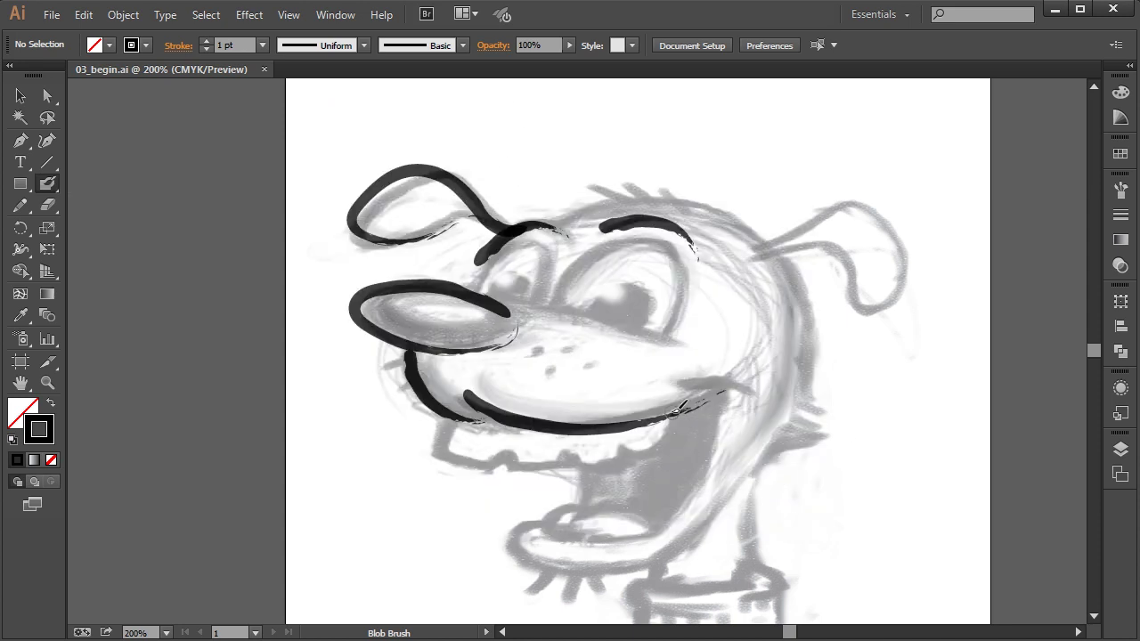
- Ink the bumpy jaw line beneath the smile, then undo a trial drip stroke
{"action": "mouse_move", "coordinate": [456, 415]}
{"action": "left_mouse_down"}
{"action": "mouse_move", "coordinate": [438, 455]}
{"action": "mouse_move", "coordinate": [559, 467]}
{"action": "mouse_move", "coordinate": [579, 456]}
{"action": "mouse_move", "coordinate": [593, 467]}
{"action": "mouse_move", "coordinate": [625, 465]}
{"action": "mouse_move", "coordinate": [633, 448]}
{"action": "mouse_move", "coordinate": [650, 452]}
{"action": "mouse_move", "coordinate": [691, 408]}
{"action": "left_mouse_up"}
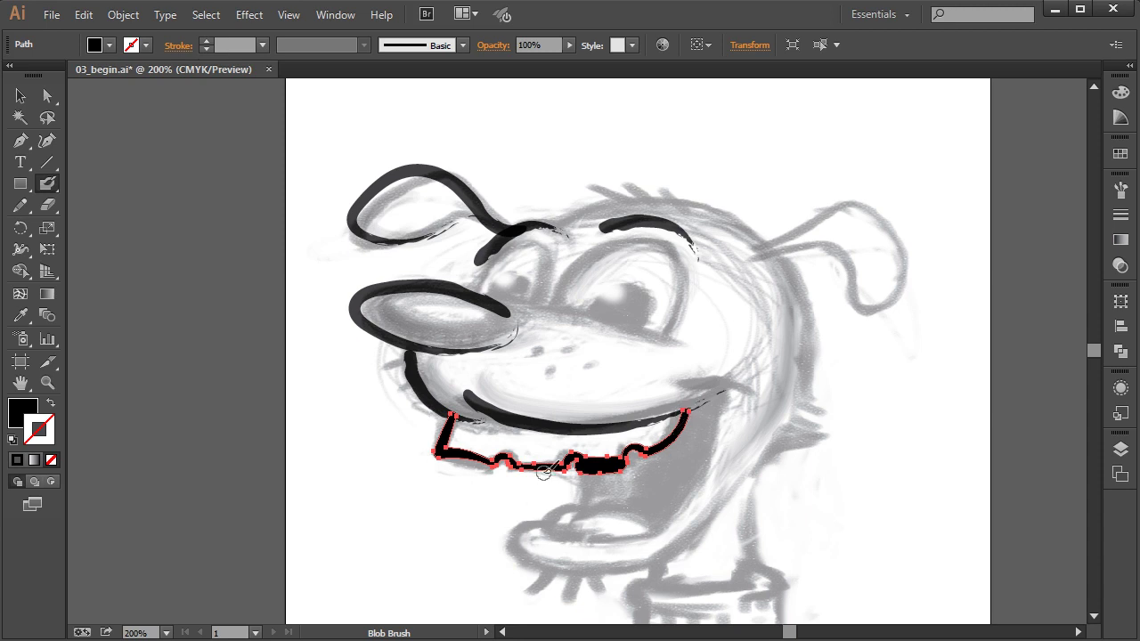
{"action": "left_click_drag", "start_coordinate": [592, 465], "coordinate": [582, 502]}
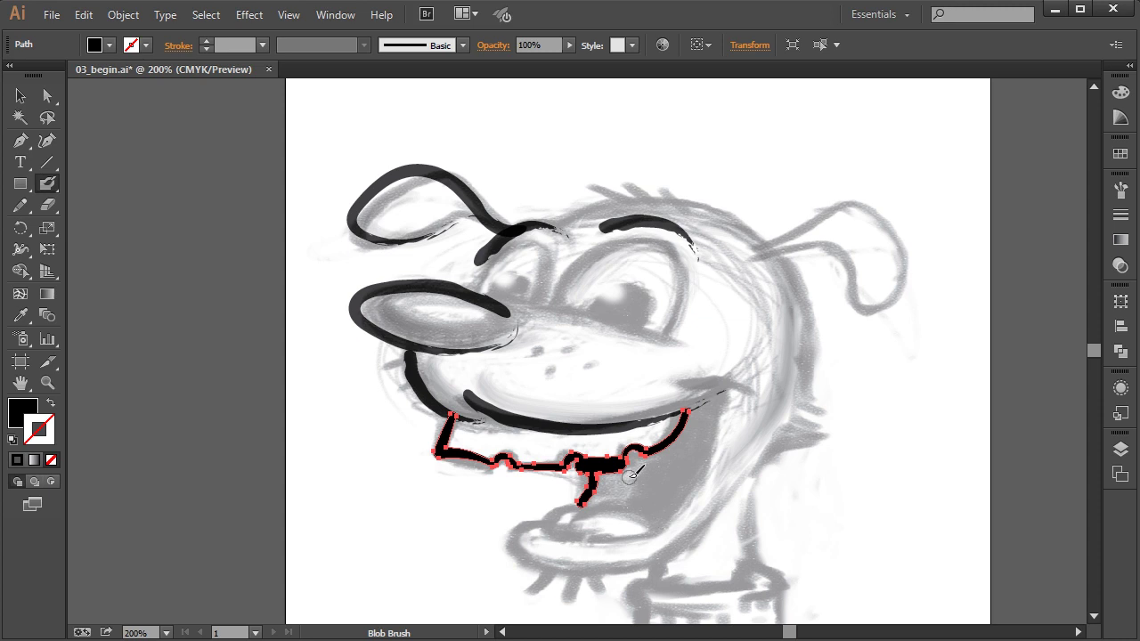
{"action": "key", "text": "ctrl+z"}
{"action": "key", "text": "ctrl+z"}
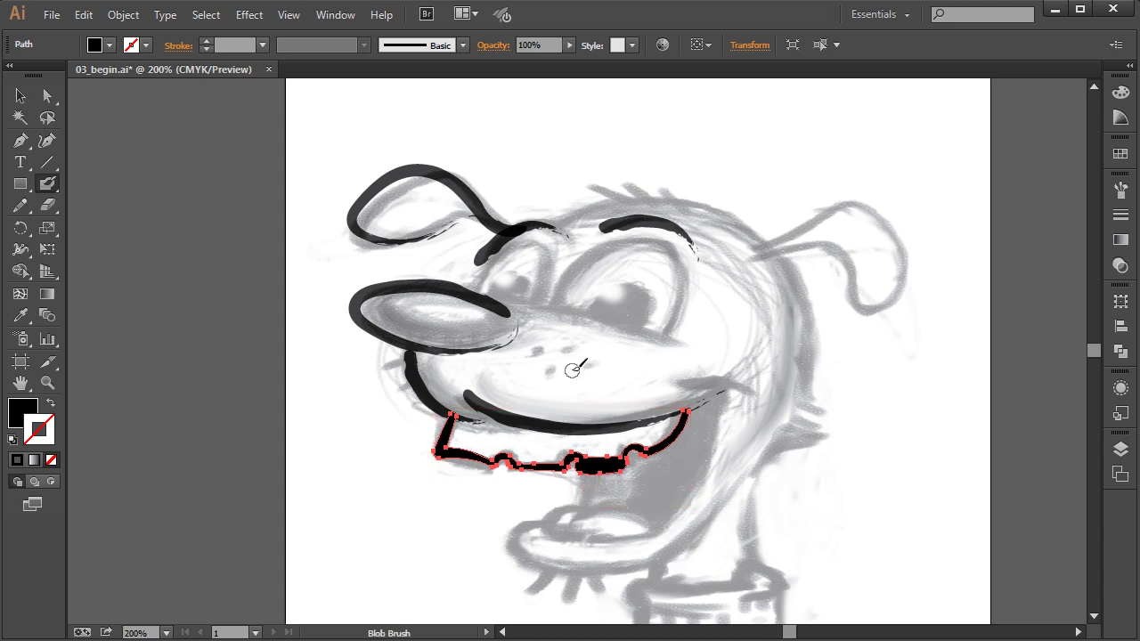
- Deselect the mouth outline and repaint the drip below the mouth
{"action": "left_click", "coordinate": [21, 96]}
{"action": "left_click", "coordinate": [172, 151]}
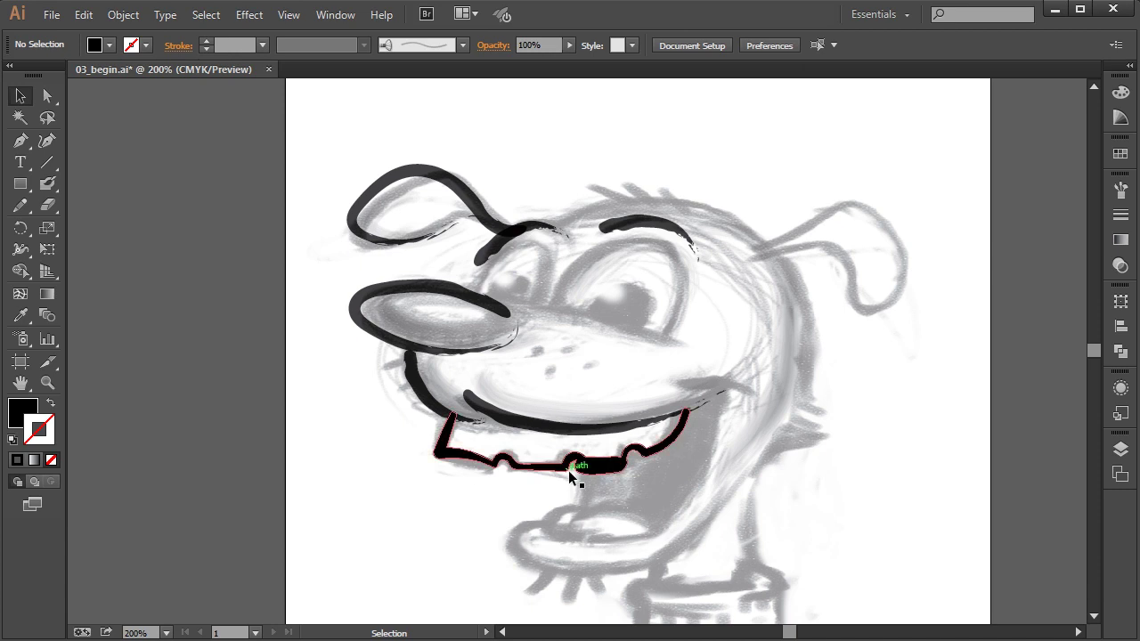
{"action": "left_click", "coordinate": [49, 185]}
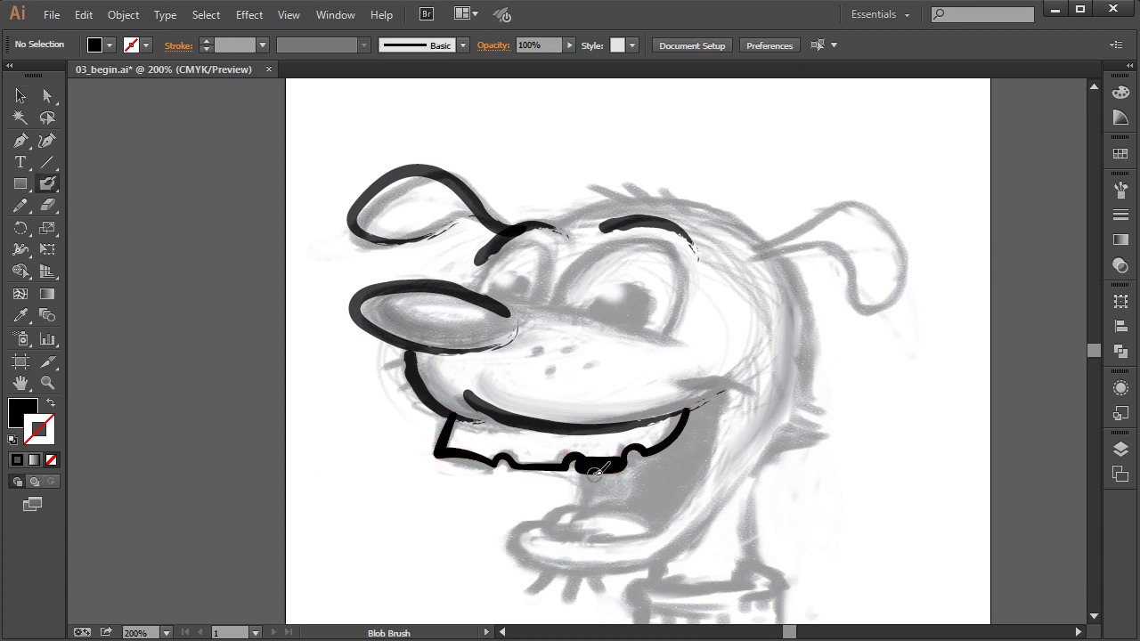
{"action": "left_click_drag", "start_coordinate": [593, 465], "coordinate": [577, 516]}
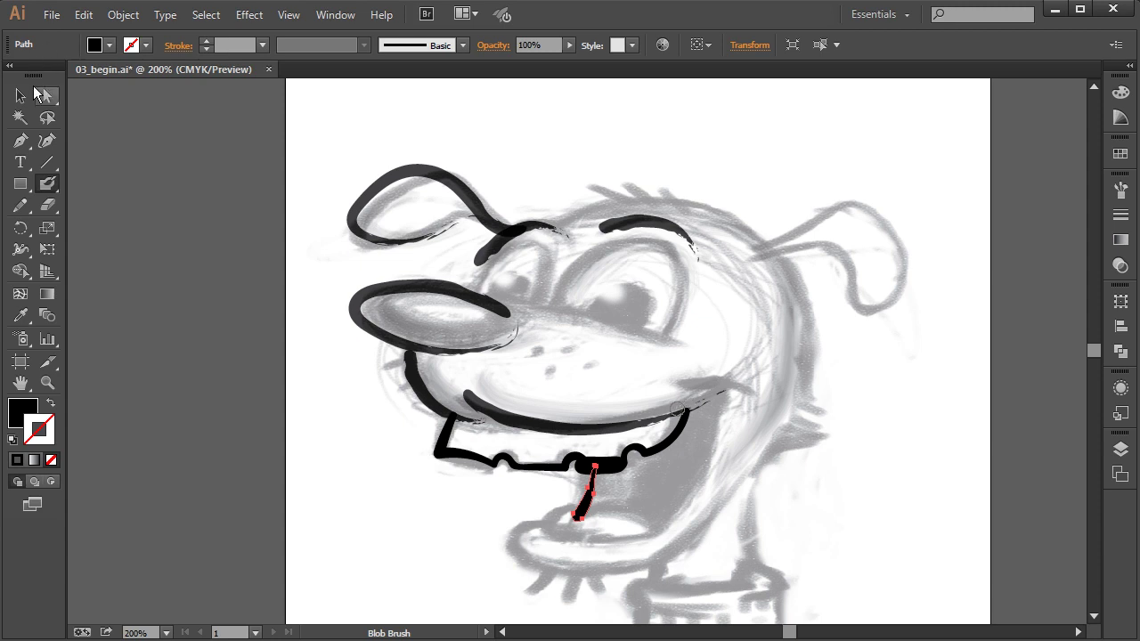
{"action": "left_click", "coordinate": [86, 107]}
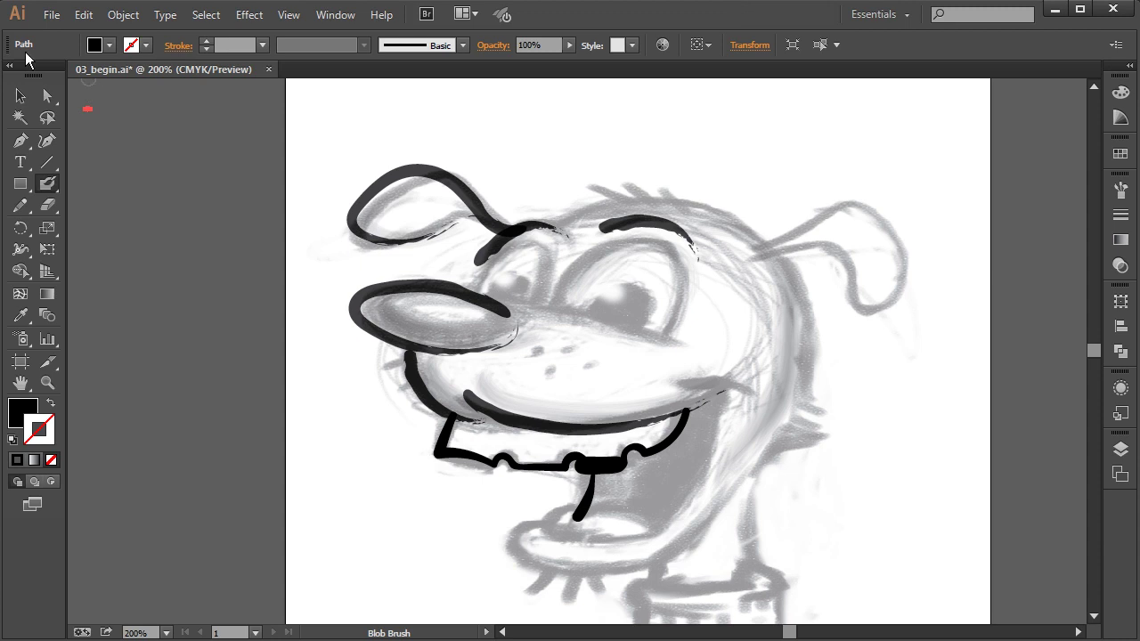
{"action": "key", "text": "ctrl+z"}
- Select the drip stroke with Direct Selection and delete it
{"action": "left_click", "coordinate": [47, 96]}
{"action": "left_click", "coordinate": [205, 183]}
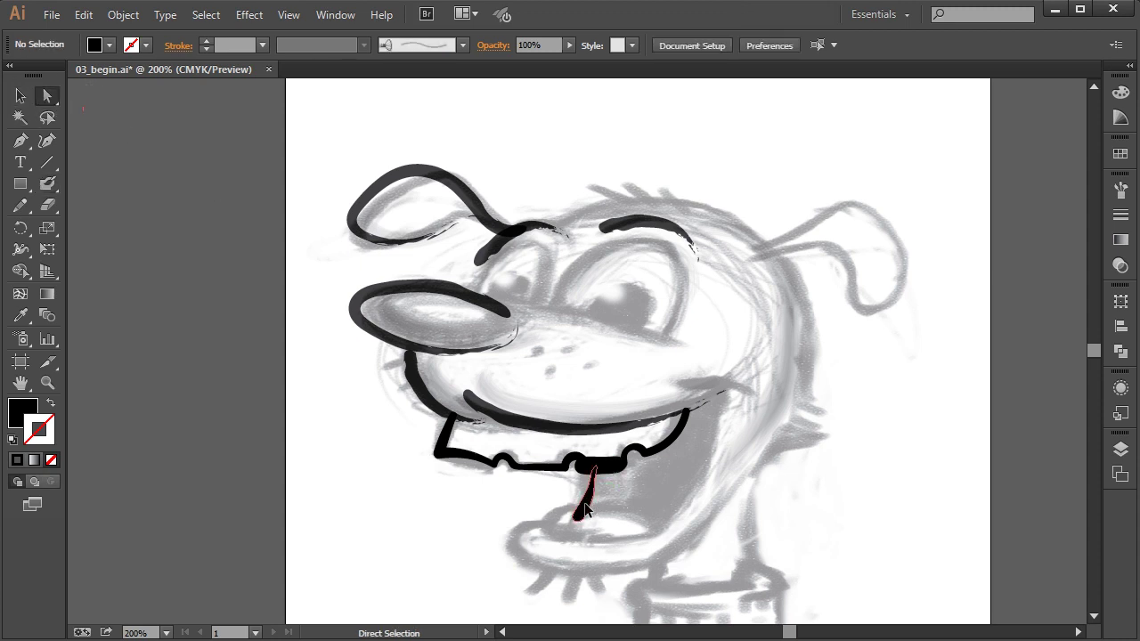
{"action": "left_click", "coordinate": [580, 508]}
{"action": "mouse_move", "coordinate": [583, 507]}
{"action": "left_mouse_down"}
{"action": "mouse_move", "coordinate": [552, 514]}
{"action": "mouse_move", "coordinate": [585, 495]}
{"action": "left_mouse_up"}
{"action": "key", "text": "Delete"}
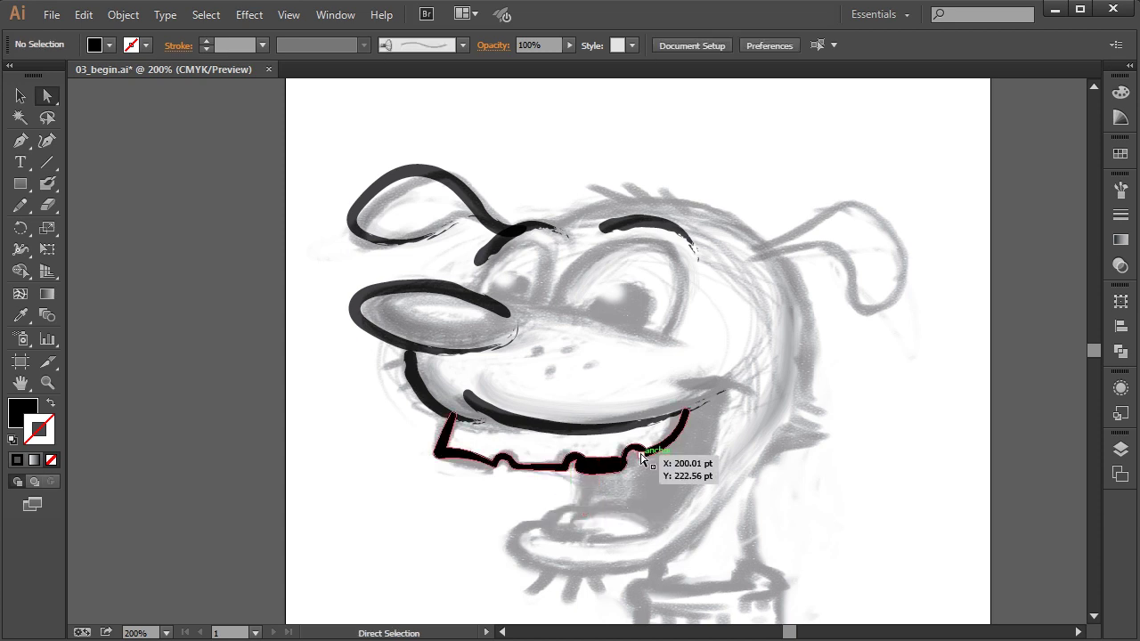
{"action": "left_click", "coordinate": [47, 183]}
- Uncheck Keep Selected in the Blob Brush options
{"action": "double_click", "coordinate": [47, 183]}
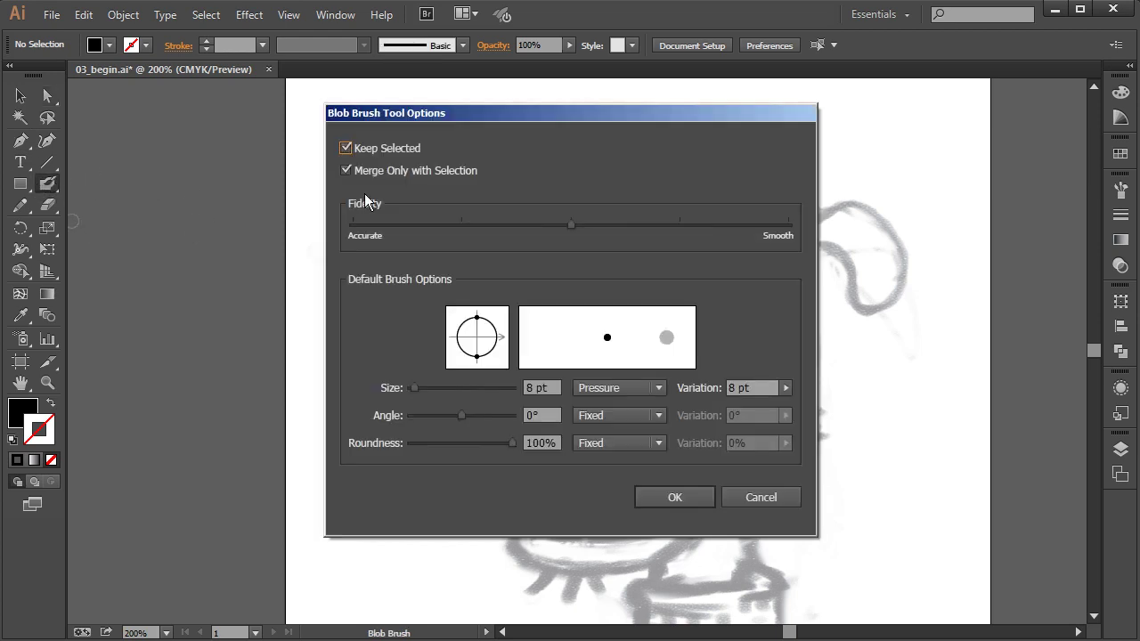
{"action": "left_click", "coordinate": [346, 148]}
{"action": "left_click", "coordinate": [688, 495]}
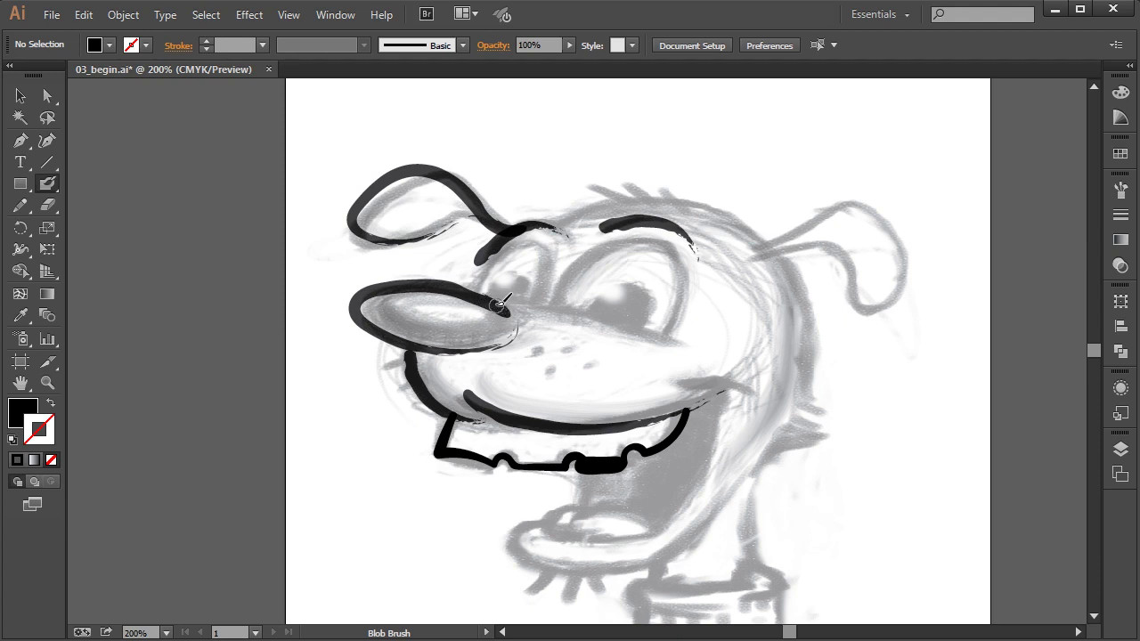
- Ink the muzzle top, smile's right corner, lower mouth, tongue curve and chin
{"action": "mouse_move", "coordinate": [538, 302]}
{"action": "left_mouse_down"}
{"action": "mouse_move", "coordinate": [658, 326]}
{"action": "mouse_move", "coordinate": [689, 347]}
{"action": "left_mouse_up"}
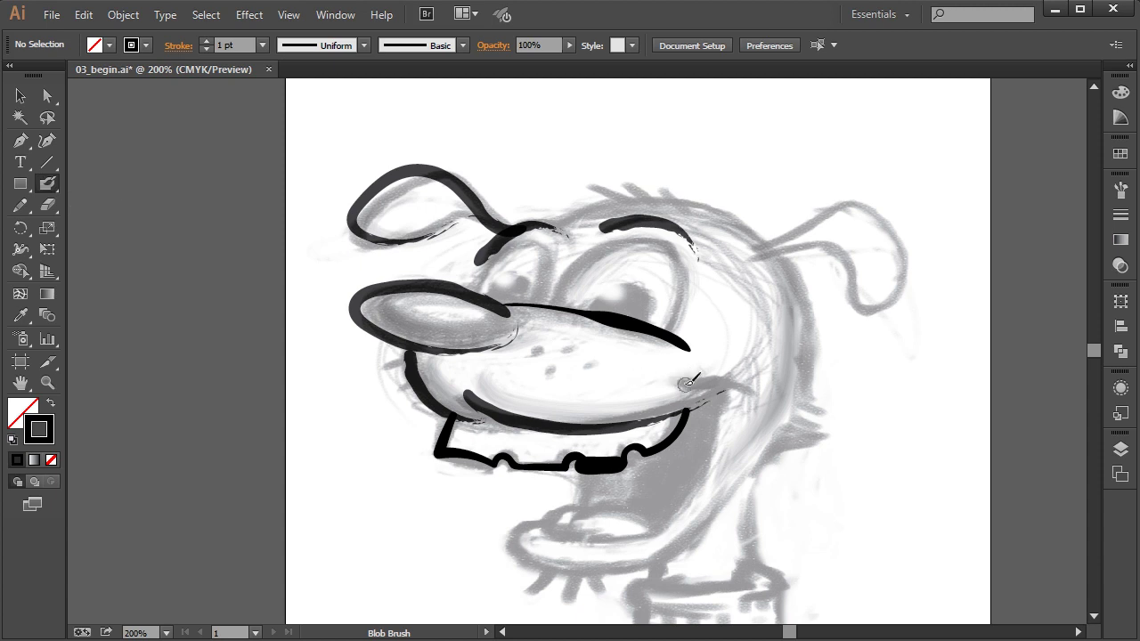
{"action": "mouse_move", "coordinate": [684, 385]}
{"action": "left_mouse_down"}
{"action": "mouse_move", "coordinate": [743, 385]}
{"action": "mouse_move", "coordinate": [756, 399]}
{"action": "left_mouse_up"}
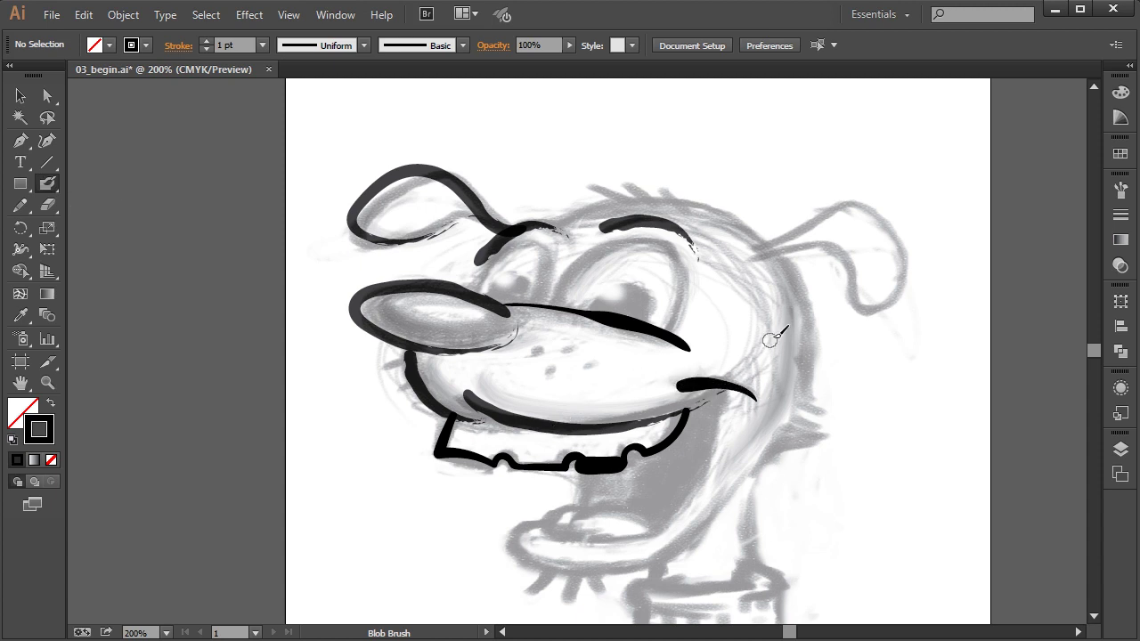
{"action": "mouse_move", "coordinate": [614, 463]}
{"action": "left_mouse_down"}
{"action": "mouse_move", "coordinate": [590, 464]}
{"action": "mouse_move", "coordinate": [597, 483]}
{"action": "mouse_move", "coordinate": [566, 512]}
{"action": "mouse_move", "coordinate": [587, 512]}
{"action": "left_mouse_up"}
{"action": "left_click_drag", "start_coordinate": [608, 506], "coordinate": [654, 529]}
{"action": "mouse_move", "coordinate": [545, 523]}
{"action": "left_mouse_down"}
{"action": "mouse_move", "coordinate": [618, 536]}
{"action": "mouse_move", "coordinate": [670, 518]}
{"action": "mouse_move", "coordinate": [712, 478]}
{"action": "mouse_move", "coordinate": [717, 397]}
{"action": "left_mouse_up"}
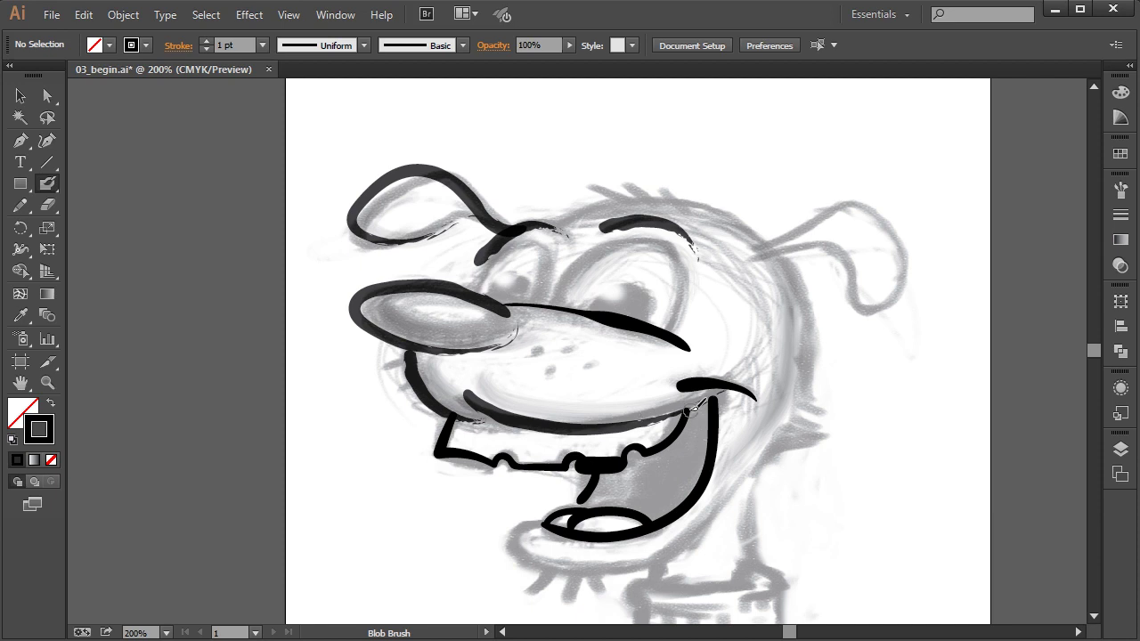
{"action": "left_click_drag", "start_coordinate": [726, 389], "coordinate": [754, 399]}
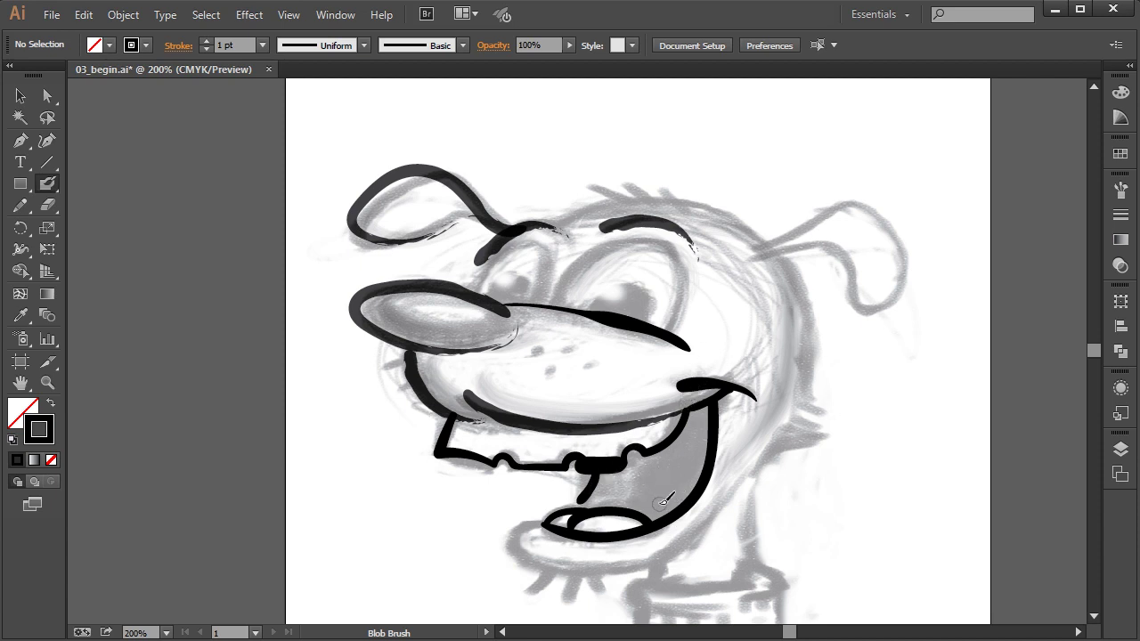
- Scribble the mouth interior solid black and sweep a bold stroke along the lower lip
{"action": "mouse_move", "coordinate": [647, 514]}
{"action": "left_mouse_down"}
{"action": "mouse_move", "coordinate": [695, 469]}
{"action": "mouse_move", "coordinate": [704, 420]}
{"action": "left_mouse_up"}
{"action": "mouse_move", "coordinate": [706, 468]}
{"action": "left_mouse_down"}
{"action": "mouse_move", "coordinate": [709, 409]}
{"action": "mouse_move", "coordinate": [691, 417]}
{"action": "mouse_move", "coordinate": [682, 447]}
{"action": "mouse_move", "coordinate": [639, 466]}
{"action": "mouse_move", "coordinate": [639, 454]}
{"action": "mouse_move", "coordinate": [637, 470]}
{"action": "mouse_move", "coordinate": [592, 498]}
{"action": "mouse_move", "coordinate": [649, 498]}
{"action": "mouse_move", "coordinate": [616, 483]}
{"action": "mouse_move", "coordinate": [634, 479]}
{"action": "mouse_move", "coordinate": [661, 493]}
{"action": "mouse_move", "coordinate": [700, 425]}
{"action": "mouse_move", "coordinate": [817, 359]}
{"action": "mouse_move", "coordinate": [646, 482]}
{"action": "left_mouse_up"}
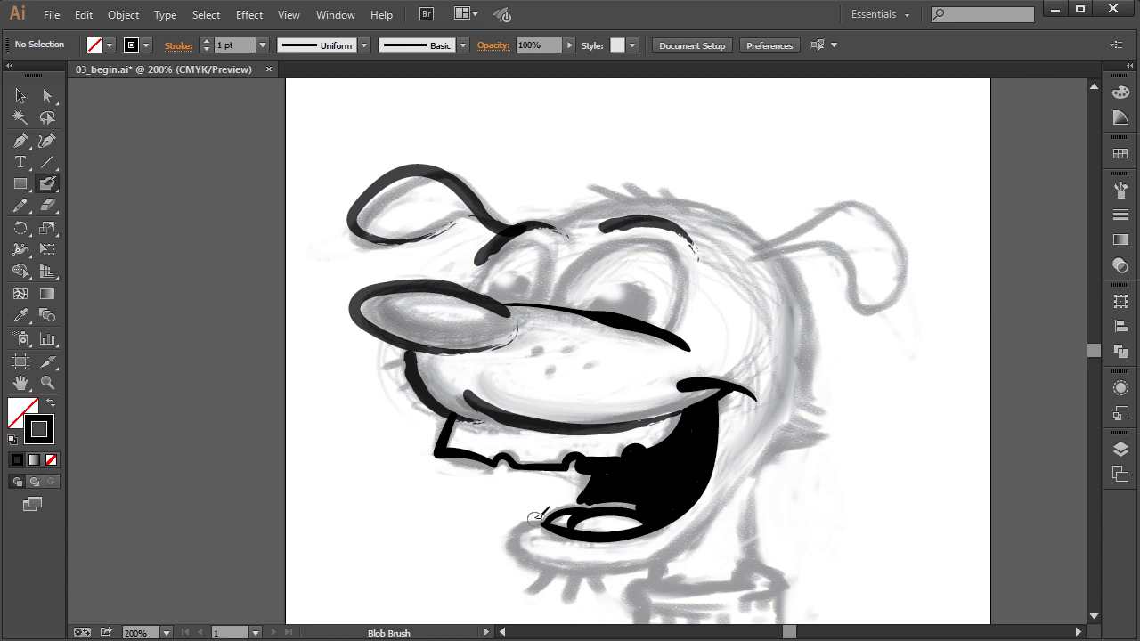
{"action": "mouse_move", "coordinate": [515, 532]}
{"action": "left_mouse_down"}
{"action": "mouse_move", "coordinate": [554, 564]}
{"action": "mouse_move", "coordinate": [645, 564]}
{"action": "mouse_move", "coordinate": [698, 535]}
{"action": "mouse_move", "coordinate": [741, 473]}
{"action": "left_mouse_up"}
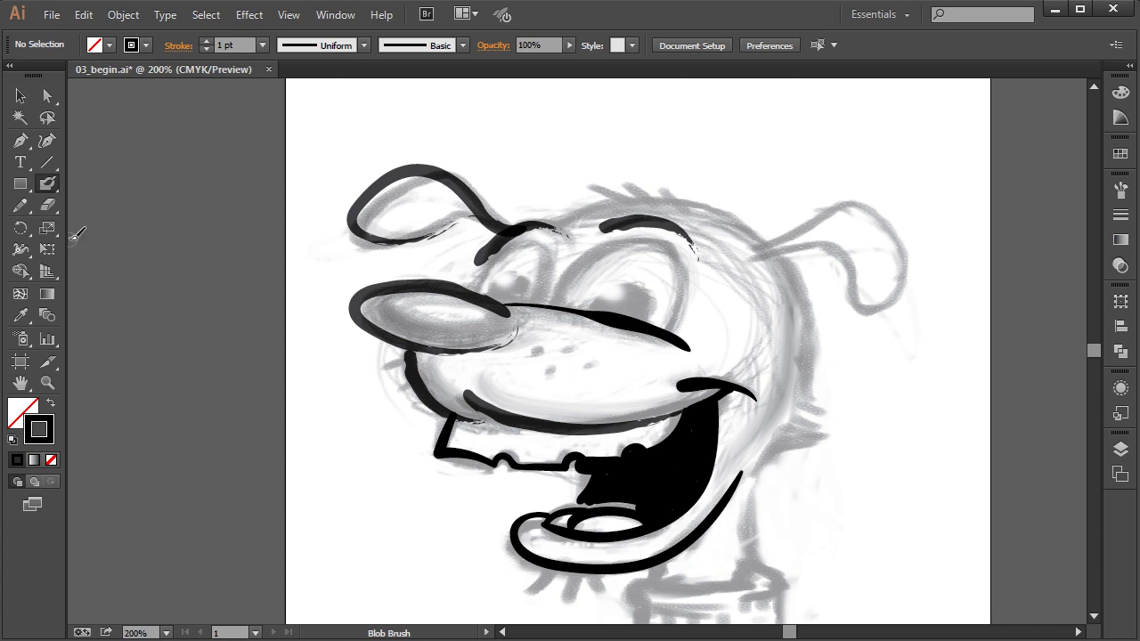
- Try a first outline stroke on the right ear and undo it
{"action": "double_click", "coordinate": [48, 186]}
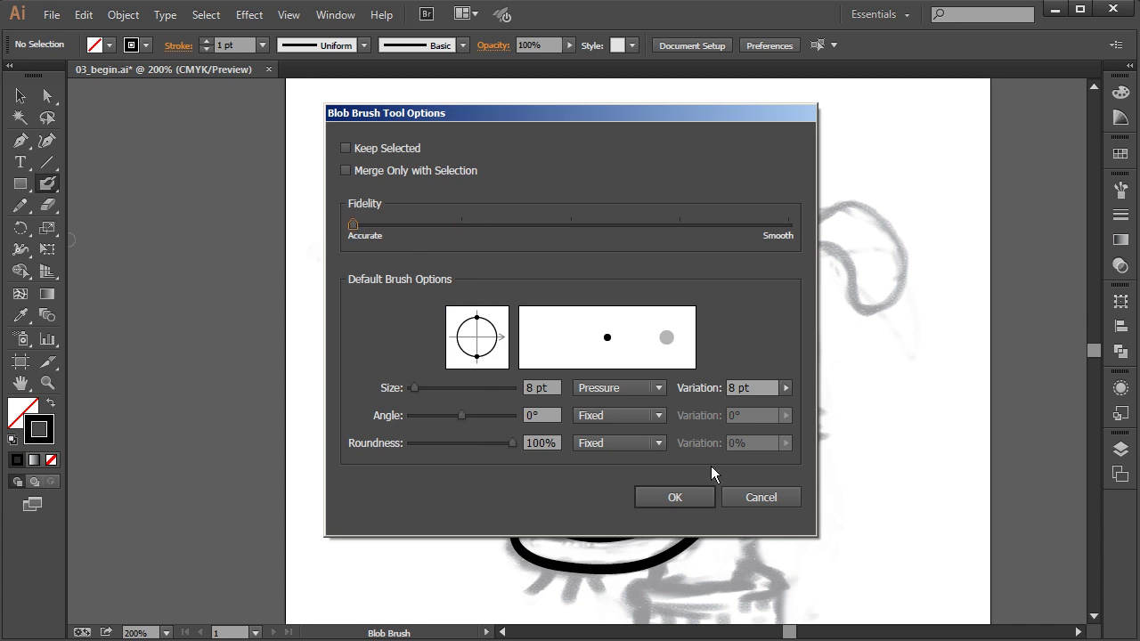
{"action": "key", "text": "Return"}
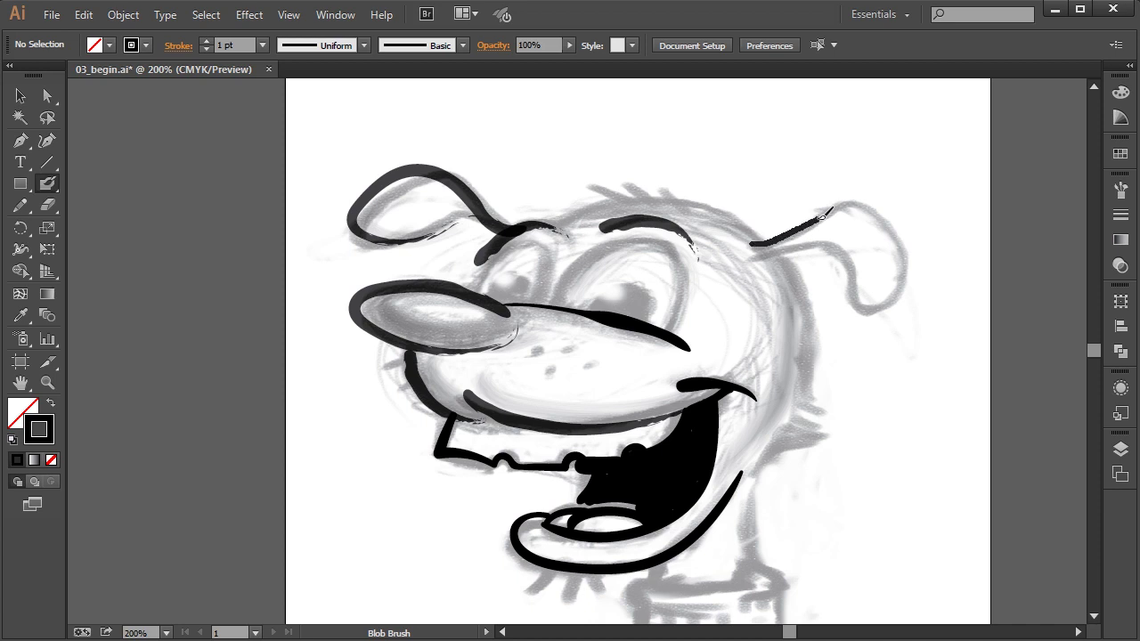
{"action": "mouse_move", "coordinate": [846, 205]}
{"action": "left_mouse_down"}
{"action": "mouse_move", "coordinate": [889, 212]}
{"action": "mouse_move", "coordinate": [908, 236]}
{"action": "mouse_move", "coordinate": [909, 267]}
{"action": "mouse_move", "coordinate": [883, 305]}
{"action": "left_mouse_up"}
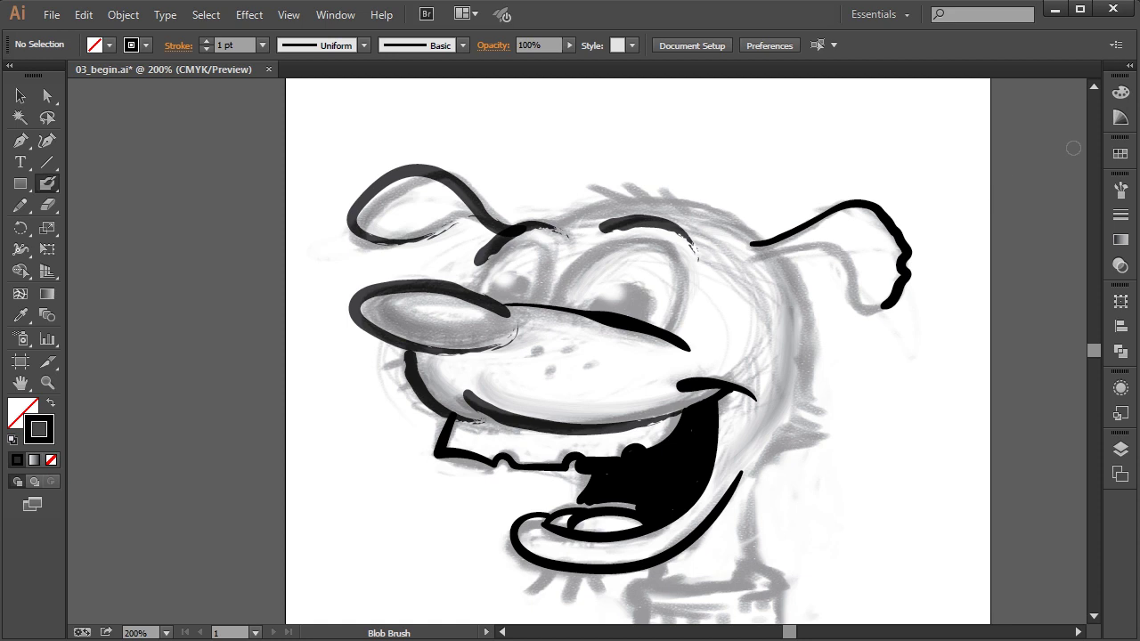
{"action": "key", "text": "ctrl+z"}
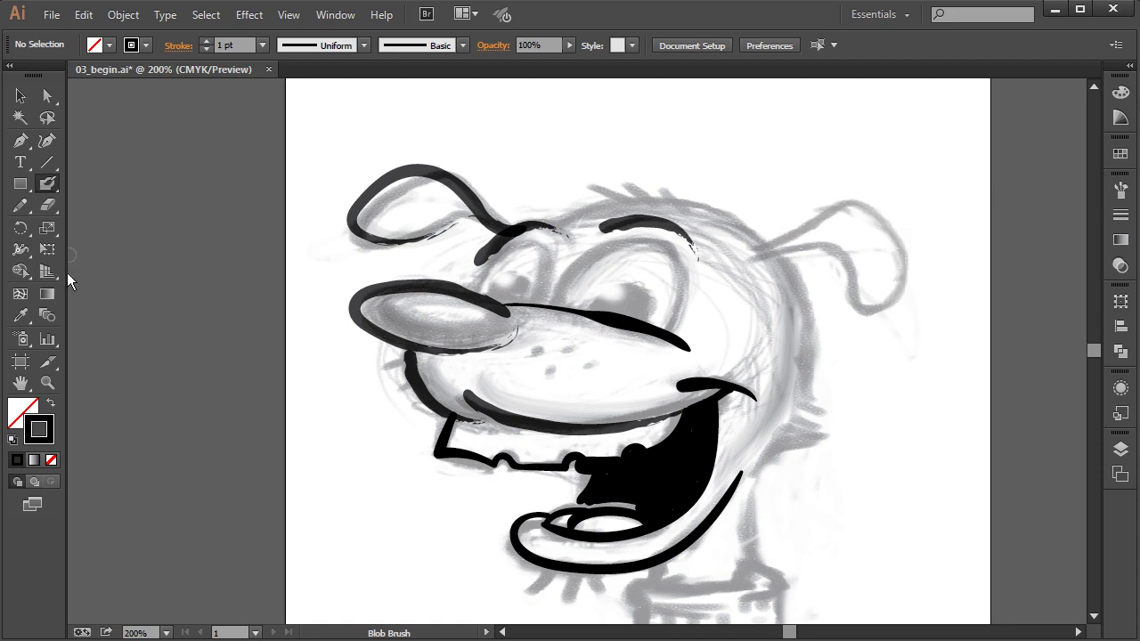
- Set the Blob Brush Fidelity to the middle, smoother level
{"action": "left_click_drag", "start_coordinate": [47, 183], "coordinate": [123, 213]}
{"action": "double_click", "coordinate": [47, 183]}
{"action": "left_click_drag", "start_coordinate": [388, 226], "coordinate": [570, 225]}
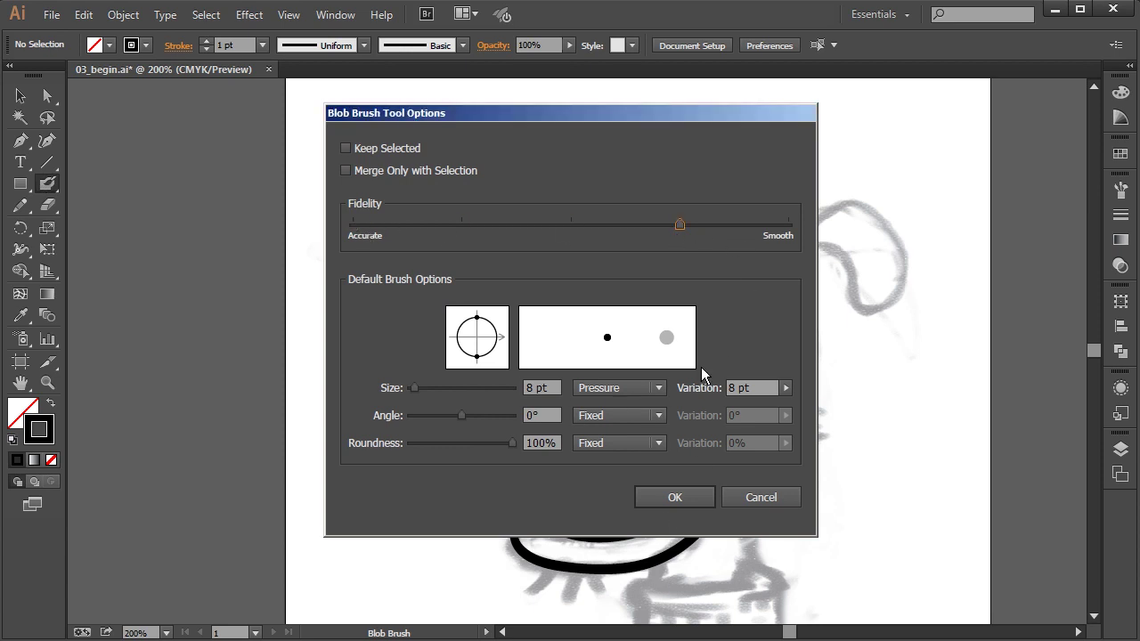
{"action": "left_click", "coordinate": [674, 496]}
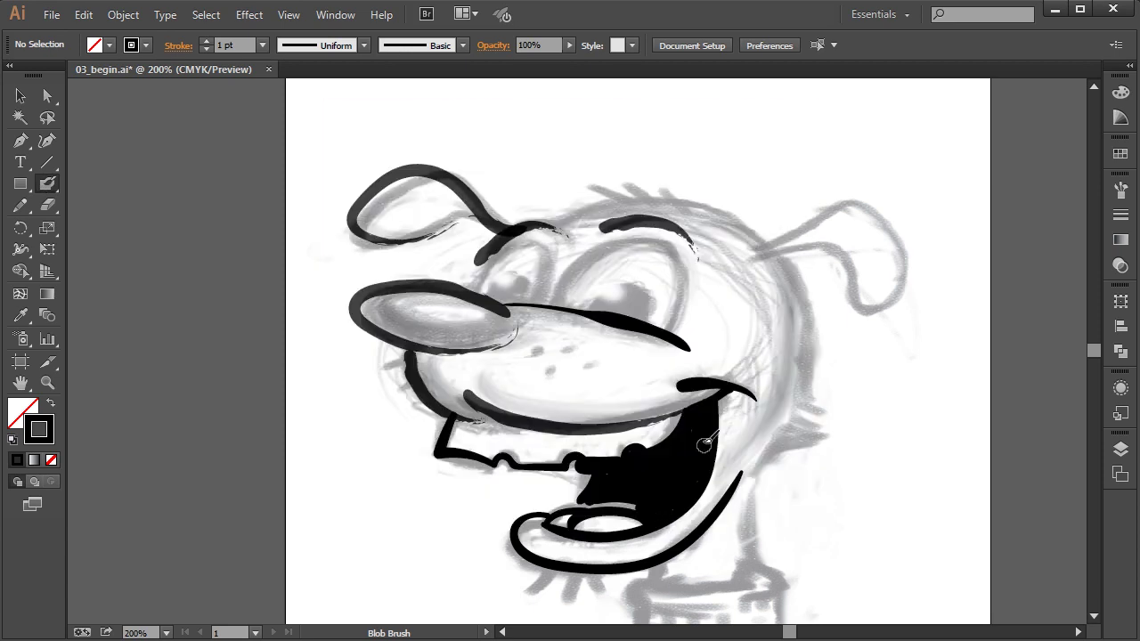
- Redraw the right ear outline with the smoother brush
{"action": "mouse_move", "coordinate": [771, 247]}
{"action": "left_mouse_down"}
{"action": "mouse_move", "coordinate": [850, 205]}
{"action": "mouse_move", "coordinate": [893, 212]}
{"action": "mouse_move", "coordinate": [908, 253]}
{"action": "mouse_move", "coordinate": [899, 299]}
{"action": "mouse_move", "coordinate": [853, 274]}
{"action": "mouse_move", "coordinate": [832, 241]}
{"action": "mouse_move", "coordinate": [762, 266]}
{"action": "left_mouse_up"}
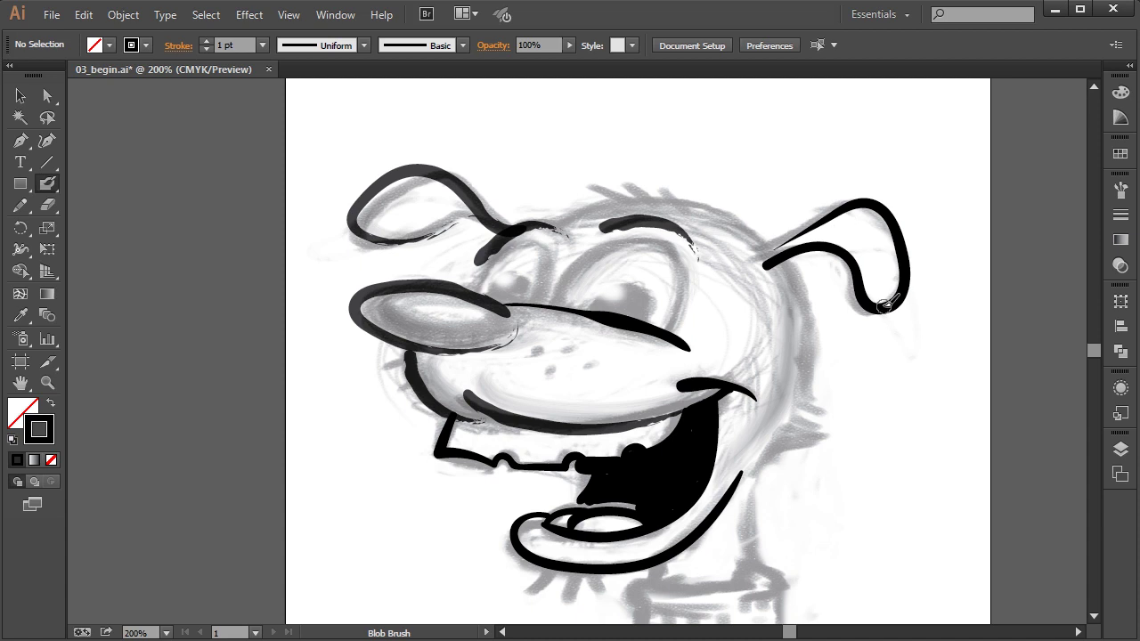
{"action": "key", "text": "ctrl+z"}
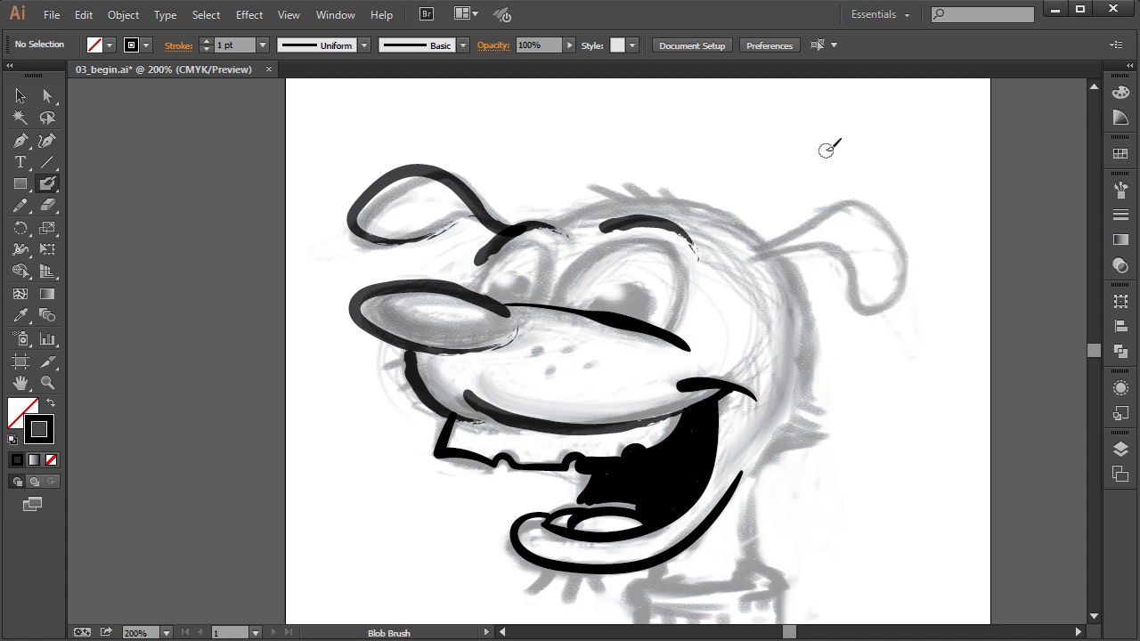
{"action": "double_click", "coordinate": [47, 183]}
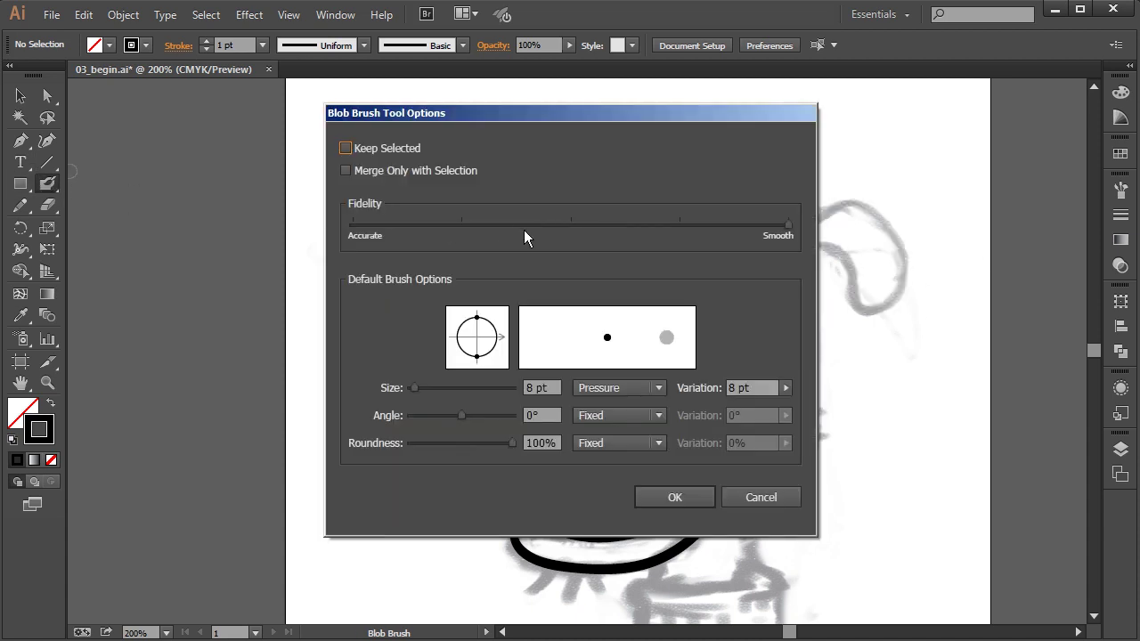
{"action": "left_click", "coordinate": [686, 495]}
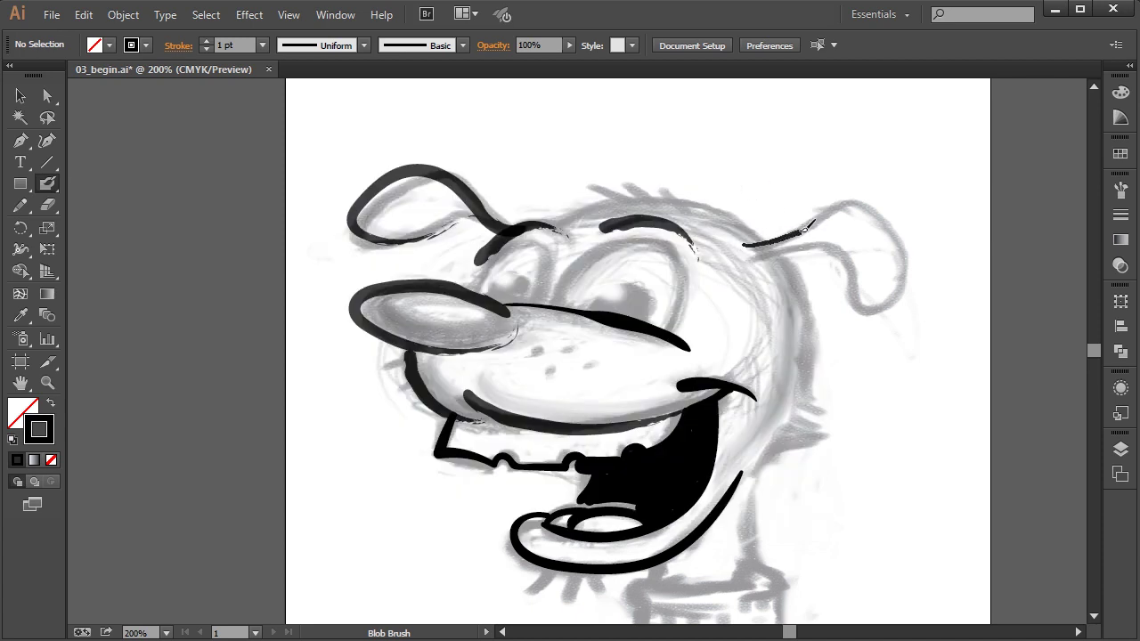
{"action": "mouse_move", "coordinate": [833, 211]}
{"action": "left_mouse_down"}
{"action": "mouse_move", "coordinate": [864, 203]}
{"action": "mouse_move", "coordinate": [908, 242]}
{"action": "mouse_move", "coordinate": [911, 276]}
{"action": "mouse_move", "coordinate": [892, 308]}
{"action": "mouse_move", "coordinate": [852, 312]}
{"action": "mouse_move", "coordinate": [844, 267]}
{"action": "mouse_move", "coordinate": [826, 248]}
{"action": "mouse_move", "coordinate": [746, 263]}
{"action": "left_mouse_up"}
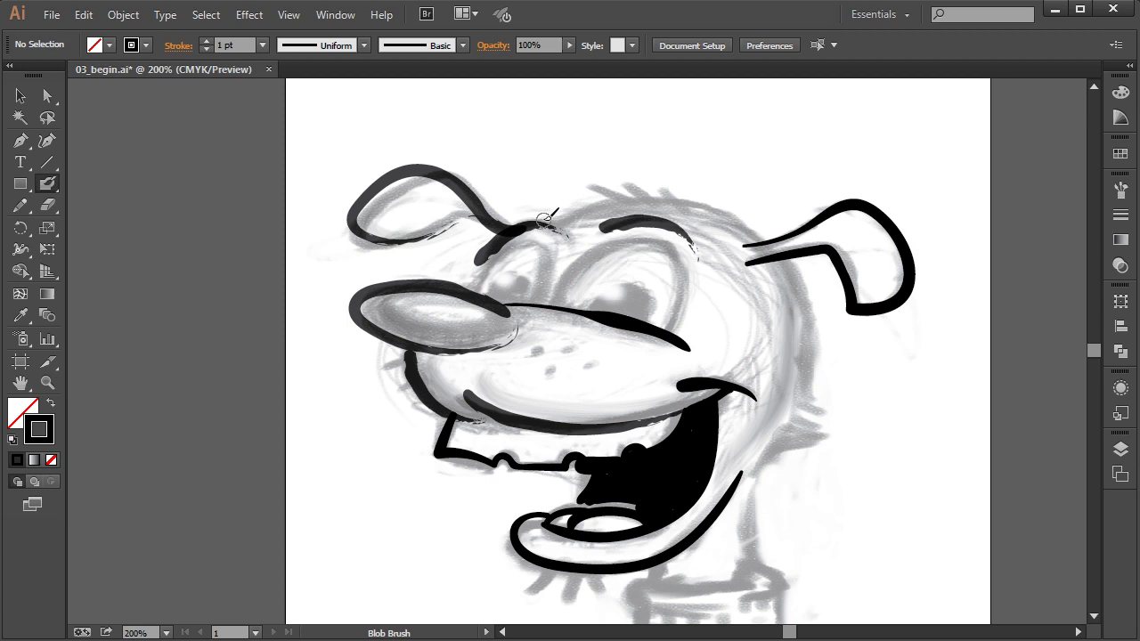
- Ink the head top, cheek fur, right cheek line, whiskers, hair tufts and large eye outline
{"action": "mouse_move", "coordinate": [559, 210]}
{"action": "left_mouse_down"}
{"action": "mouse_move", "coordinate": [667, 200]}
{"action": "mouse_move", "coordinate": [767, 235]}
{"action": "mouse_move", "coordinate": [811, 315]}
{"action": "mouse_move", "coordinate": [819, 398]}
{"action": "left_mouse_up"}
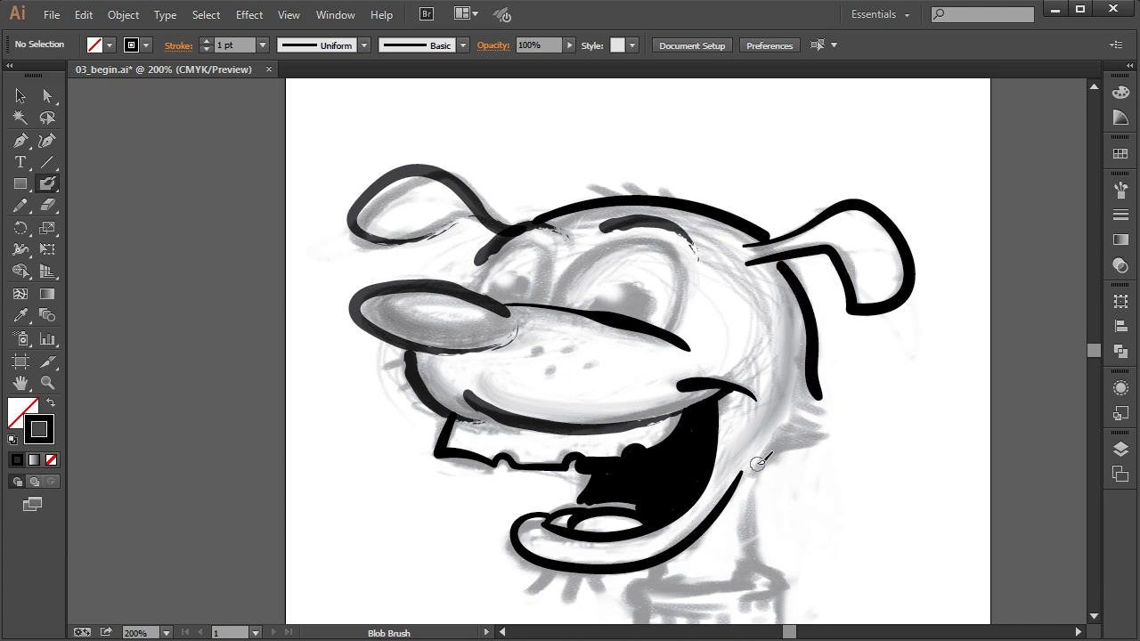
{"action": "mouse_move", "coordinate": [759, 460]}
{"action": "left_mouse_down"}
{"action": "mouse_move", "coordinate": [834, 459]}
{"action": "mouse_move", "coordinate": [812, 429]}
{"action": "mouse_move", "coordinate": [835, 406]}
{"action": "left_mouse_up"}
{"action": "left_click_drag", "start_coordinate": [762, 470], "coordinate": [752, 573]}
{"action": "mouse_move", "coordinate": [535, 567]}
{"action": "left_mouse_down"}
{"action": "mouse_move", "coordinate": [531, 585]}
{"action": "mouse_move", "coordinate": [578, 589]}
{"action": "left_mouse_up"}
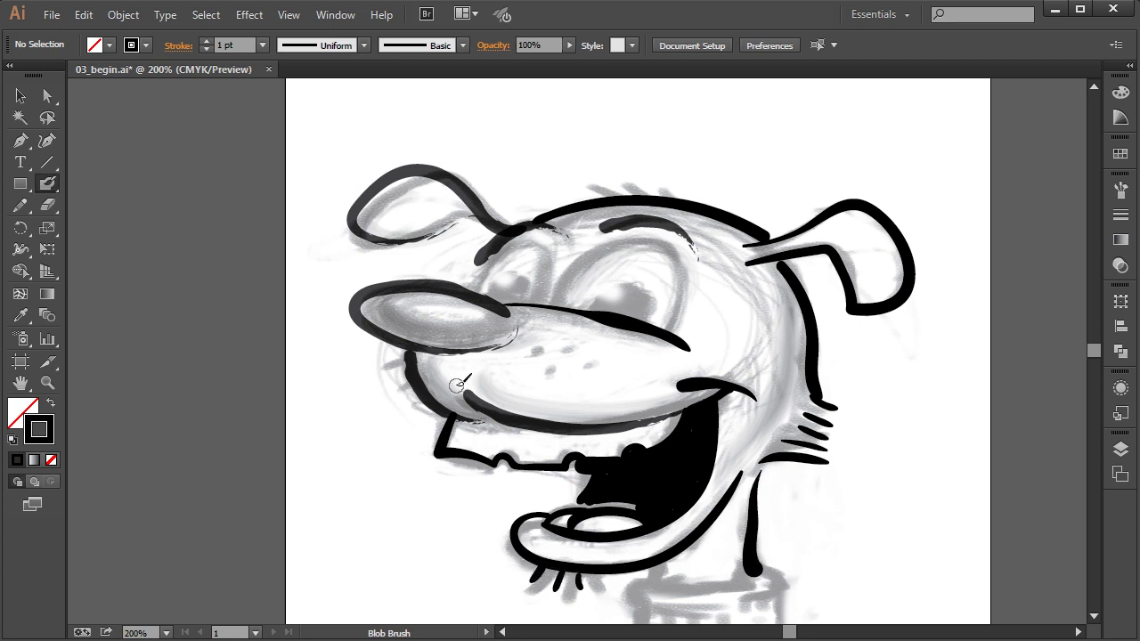
{"action": "mouse_move", "coordinate": [411, 374]}
{"action": "left_mouse_down"}
{"action": "mouse_move", "coordinate": [363, 371]}
{"action": "mouse_move", "coordinate": [396, 410]}
{"action": "left_mouse_up"}
{"action": "mouse_move", "coordinate": [599, 178]}
{"action": "left_mouse_down"}
{"action": "mouse_move", "coordinate": [659, 194]}
{"action": "mouse_move", "coordinate": [641, 189]}
{"action": "left_mouse_up"}
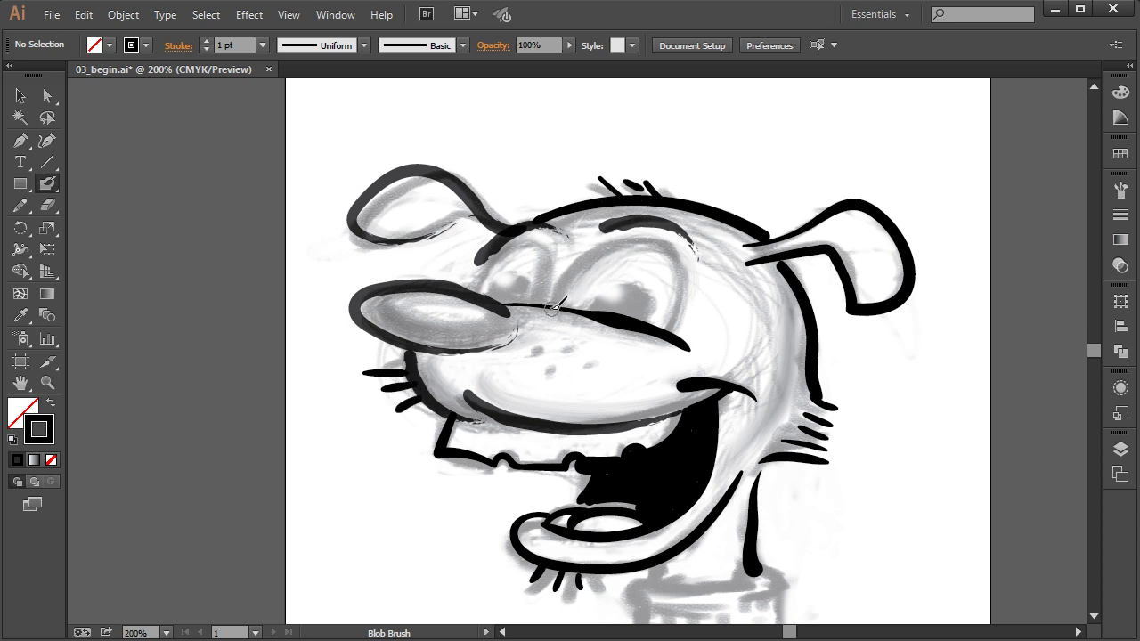
{"action": "mouse_move", "coordinate": [587, 258]}
{"action": "left_mouse_down"}
{"action": "mouse_move", "coordinate": [628, 235]}
{"action": "mouse_move", "coordinate": [663, 238]}
{"action": "mouse_move", "coordinate": [686, 273]}
{"action": "left_mouse_up"}
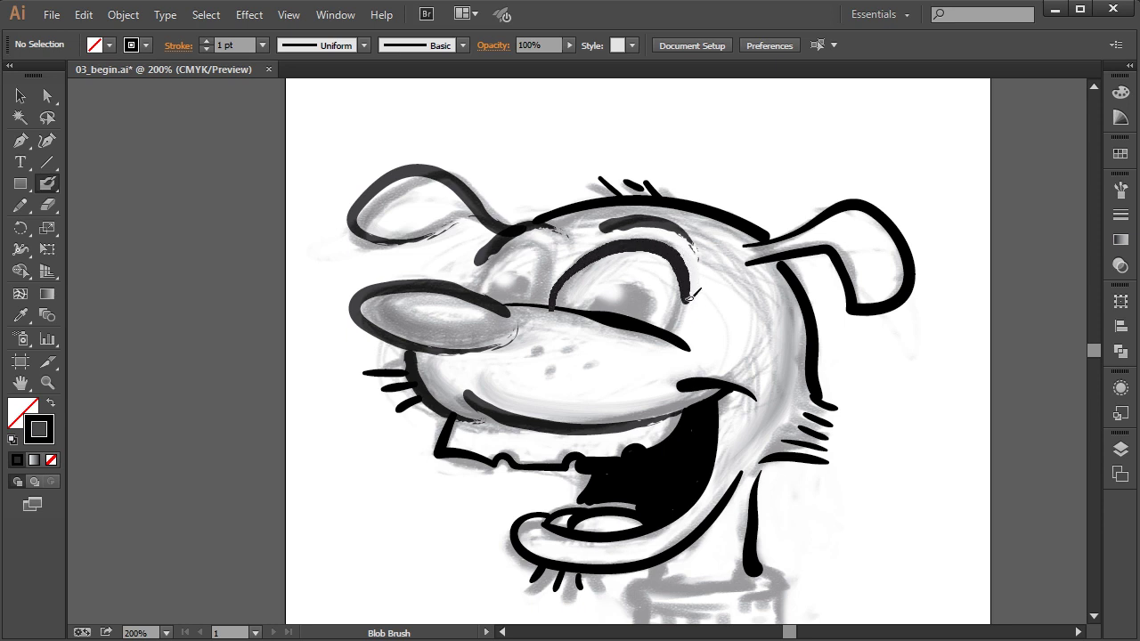
{"action": "left_click_drag", "start_coordinate": [686, 332], "coordinate": [688, 347]}
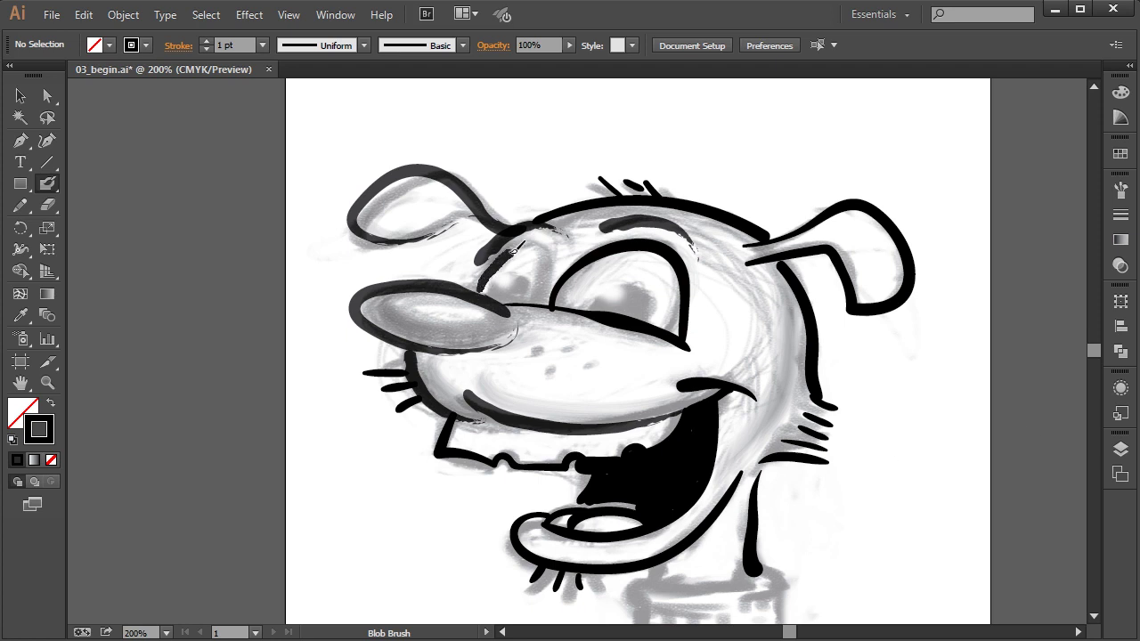
- Outline the small eye, paint both black pupils, and dab two nostril dots
{"action": "left_click_drag", "start_coordinate": [537, 247], "coordinate": [539, 290]}
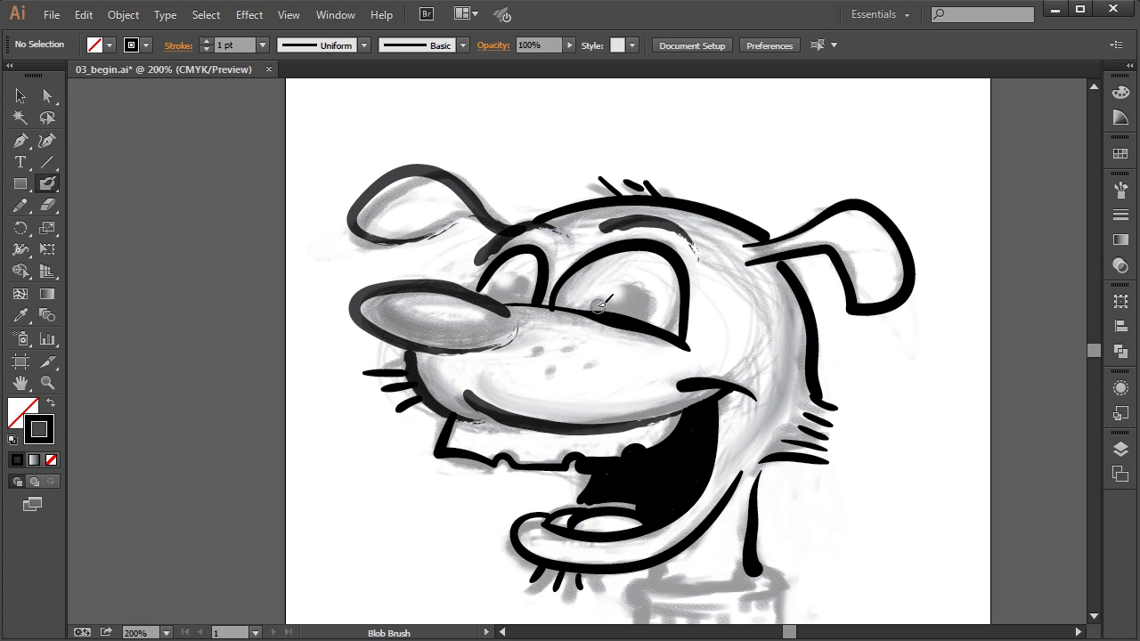
{"action": "mouse_move", "coordinate": [604, 305]}
{"action": "left_mouse_down"}
{"action": "mouse_move", "coordinate": [620, 285]}
{"action": "mouse_move", "coordinate": [645, 296]}
{"action": "mouse_move", "coordinate": [639, 308]}
{"action": "mouse_move", "coordinate": [613, 298]}
{"action": "mouse_move", "coordinate": [641, 308]}
{"action": "left_mouse_up"}
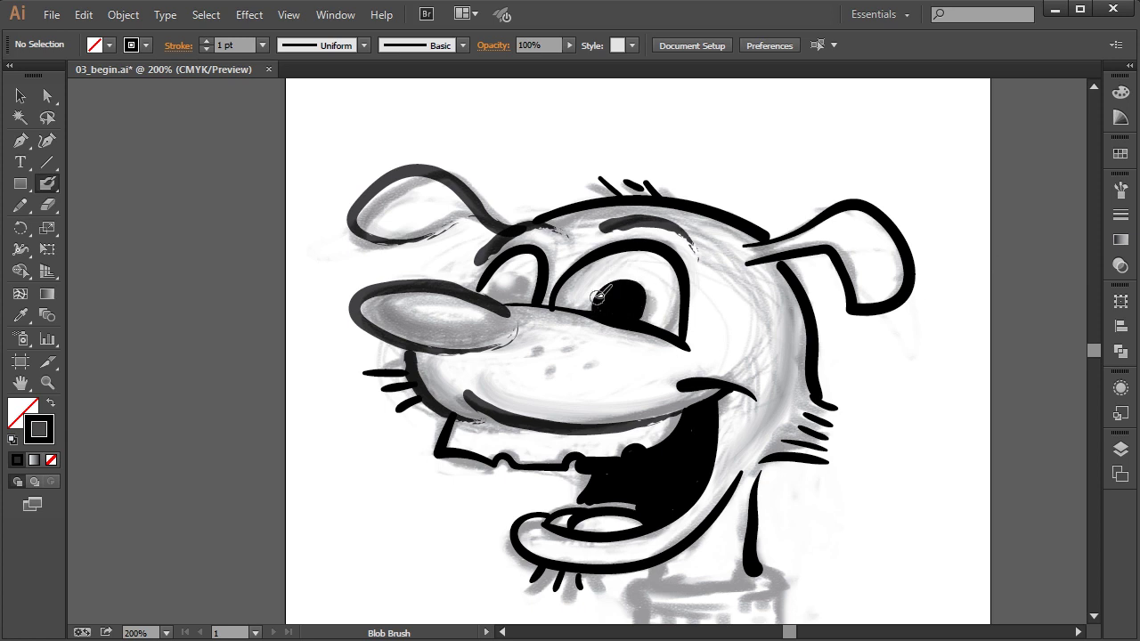
{"action": "mouse_move", "coordinate": [500, 291]}
{"action": "left_mouse_down"}
{"action": "mouse_move", "coordinate": [526, 285]}
{"action": "mouse_move", "coordinate": [514, 287]}
{"action": "left_mouse_up"}
{"action": "left_click", "coordinate": [539, 350]}
{"action": "left_click", "coordinate": [564, 344]}
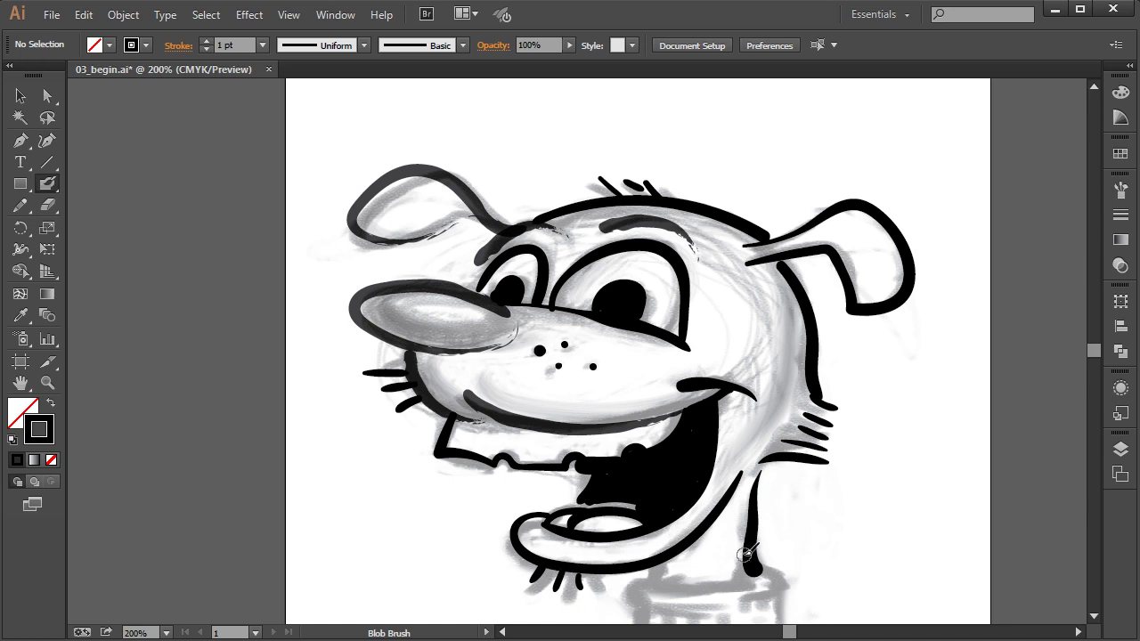
- Draw the neck's bottom edge and a collar band with tick marks below it
{"action": "left_click_drag", "start_coordinate": [668, 577], "coordinate": [761, 569]}
{"action": "mouse_move", "coordinate": [643, 568]}
{"action": "left_mouse_down"}
{"action": "mouse_move", "coordinate": [632, 593]}
{"action": "mouse_move", "coordinate": [774, 591]}
{"action": "mouse_move", "coordinate": [771, 566]}
{"action": "left_mouse_up"}
{"action": "left_click_drag", "start_coordinate": [640, 614], "coordinate": [645, 603]}
{"action": "left_click_drag", "start_coordinate": [767, 613], "coordinate": [776, 599]}
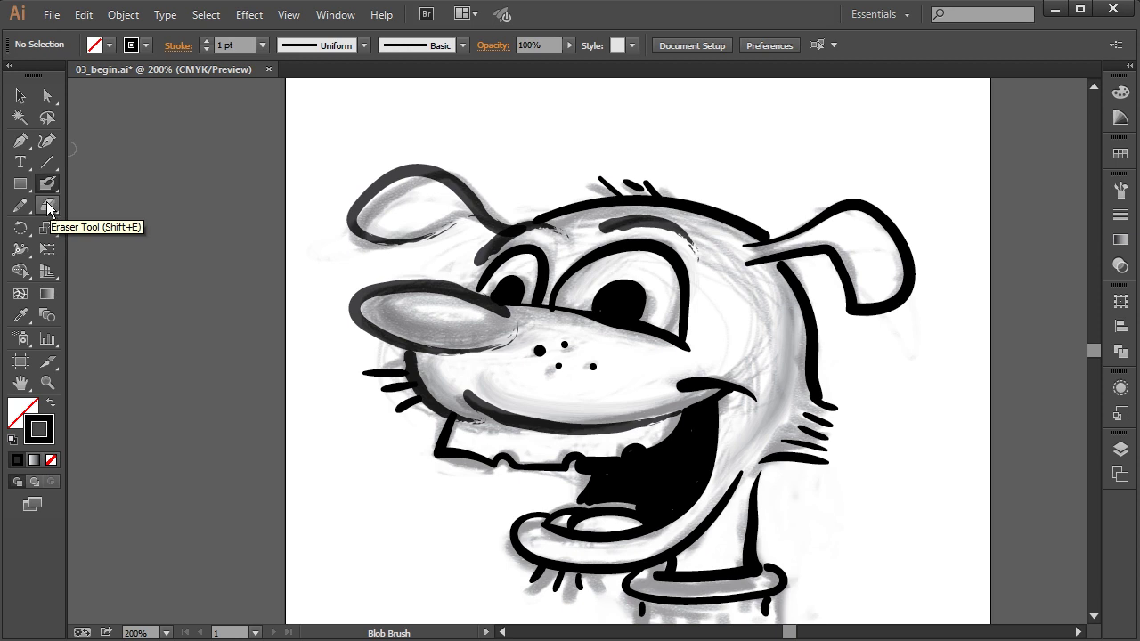
- Select the Eraser and keep its 4.8 pt size controlled by pen pressure
{"action": "left_click", "coordinate": [49, 206]}
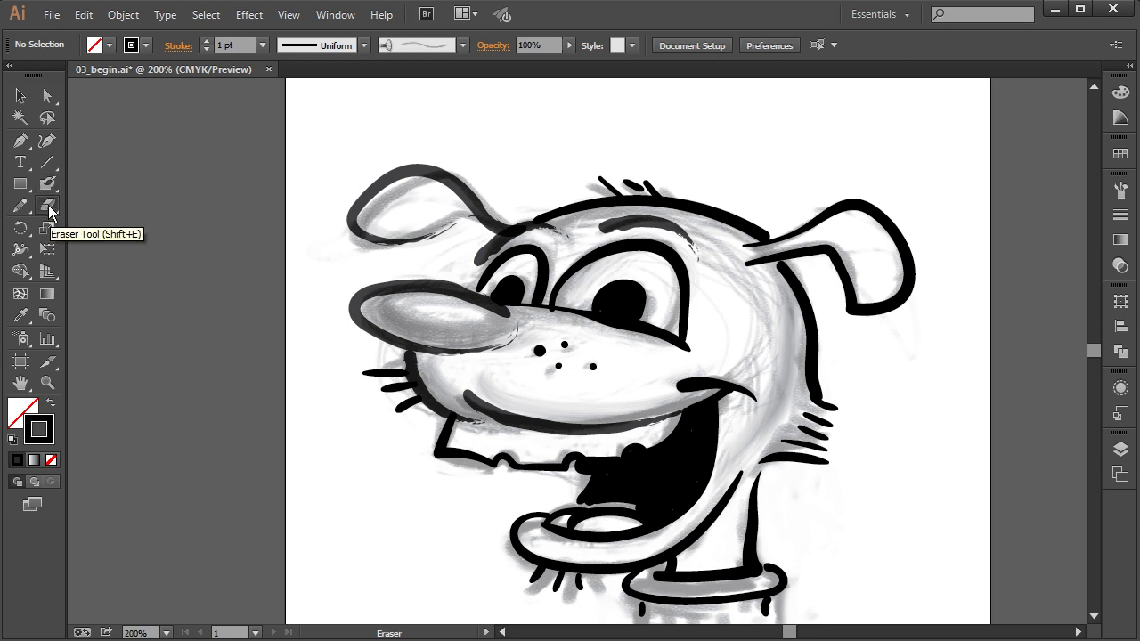
{"action": "double_click", "coordinate": [49, 208]}
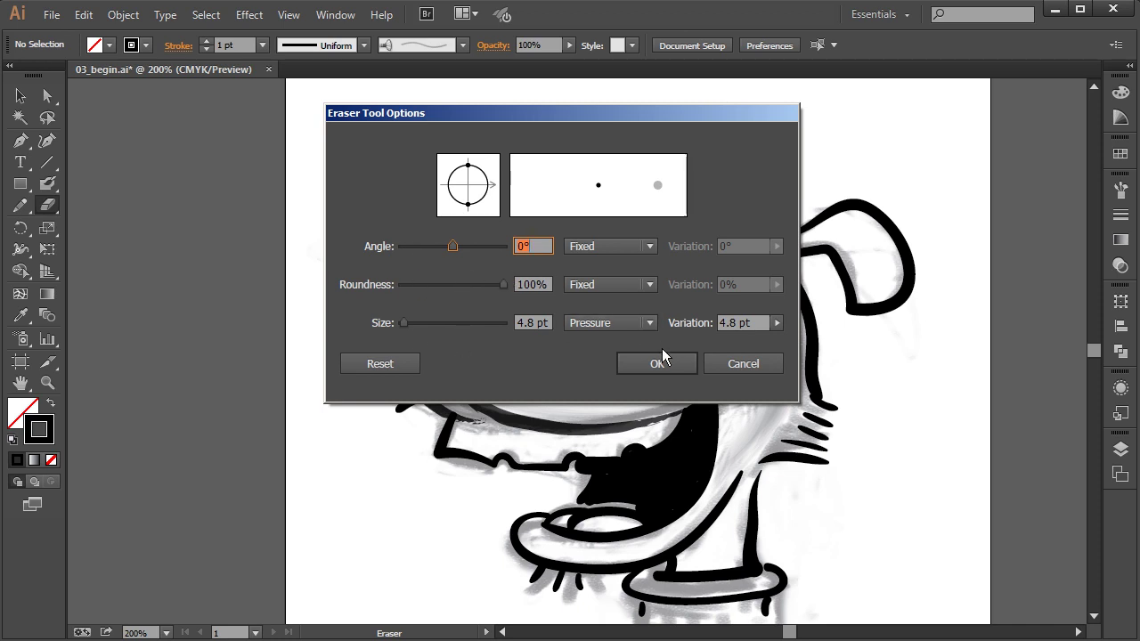
{"action": "left_click", "coordinate": [633, 323]}
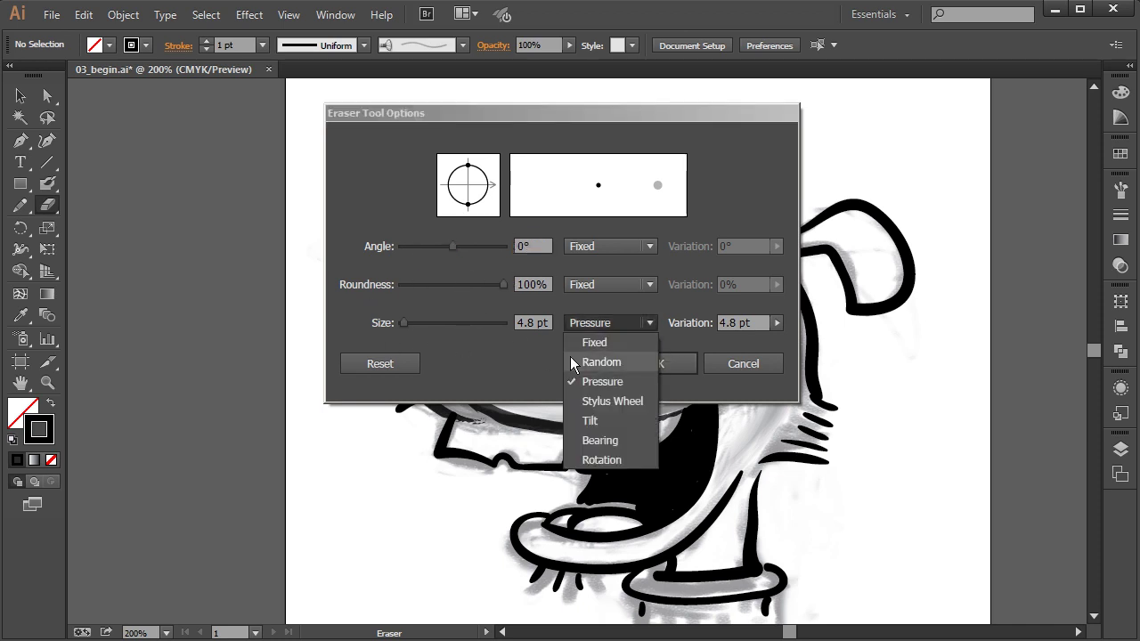
{"action": "left_click", "coordinate": [611, 381]}
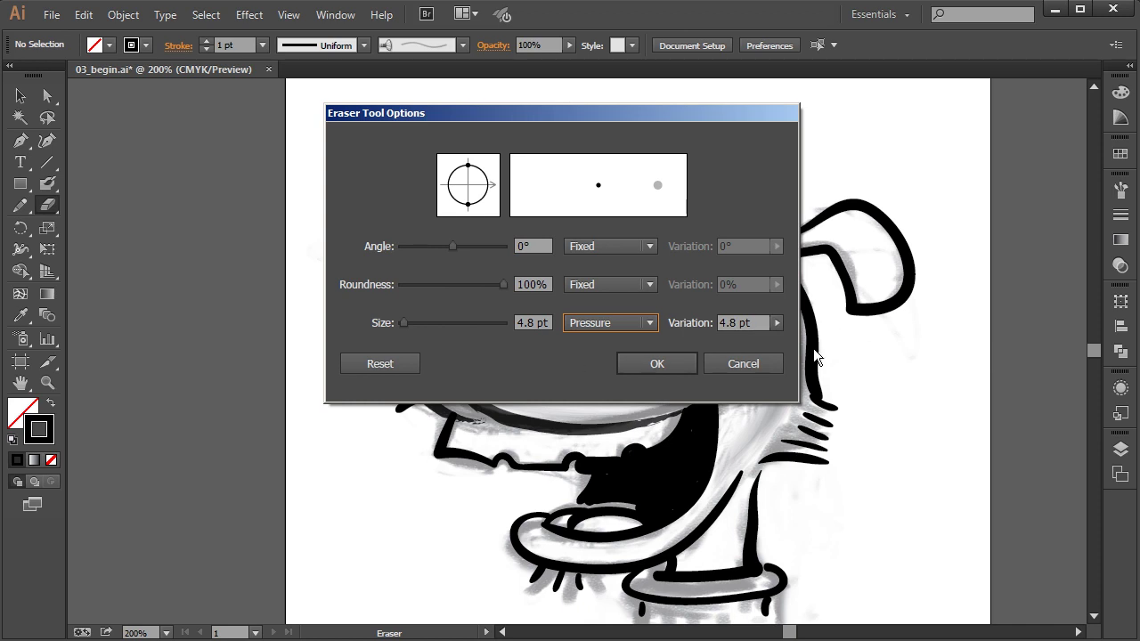
{"action": "left_click", "coordinate": [647, 364]}
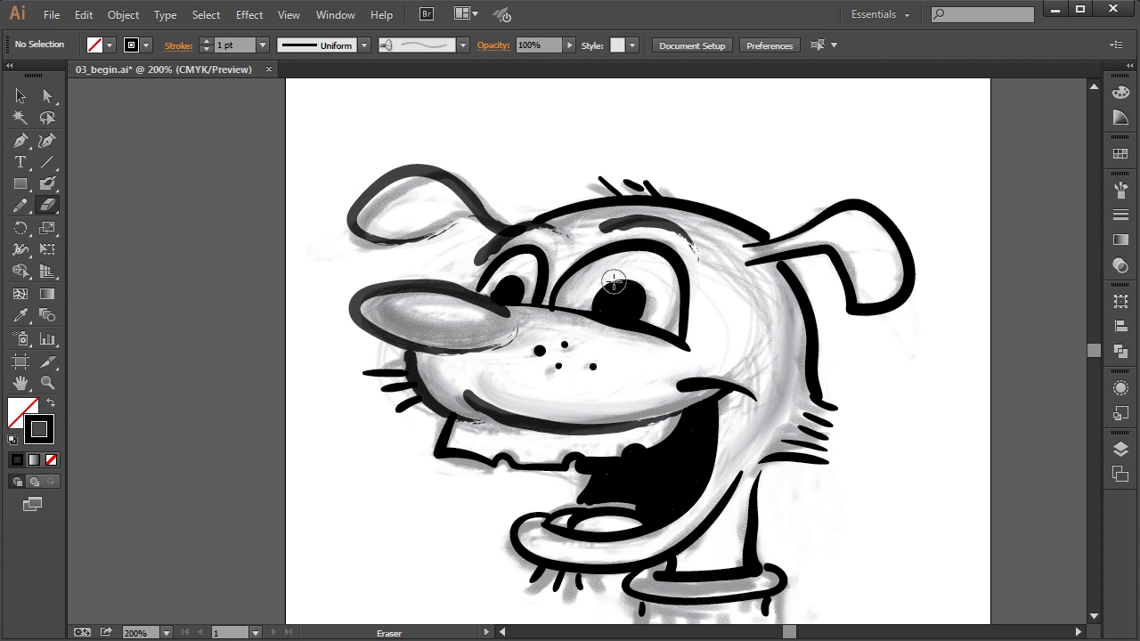
- Shrink the Eraser and erase a white shine spot into the large and small pupils
{"action": "key", "text": "bracketleft"}
{"action": "key", "text": "bracketleft"}
{"action": "key", "text": "bracketleft"}
{"action": "left_click", "coordinate": [603, 285]}
{"action": "left_click", "coordinate": [502, 283]}
{"action": "key", "text": "ctrl+plus"}
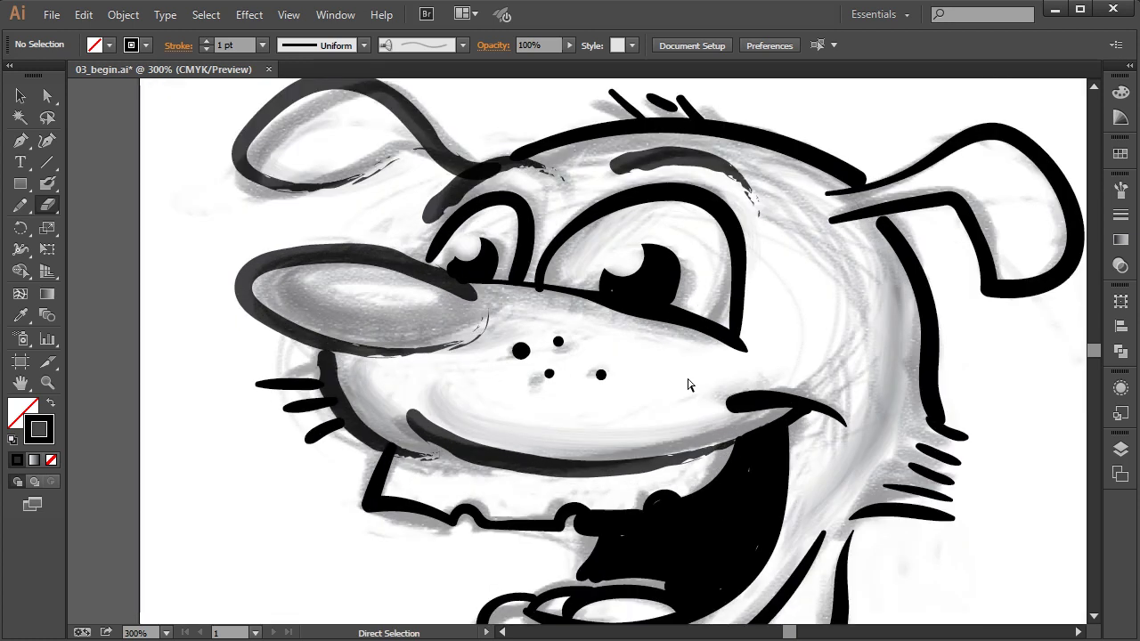
- Erase four diagonal white slits across the black interior of the dog's mouth
{"action": "left_click_drag", "start_coordinate": [771, 534], "coordinate": [755, 333]}
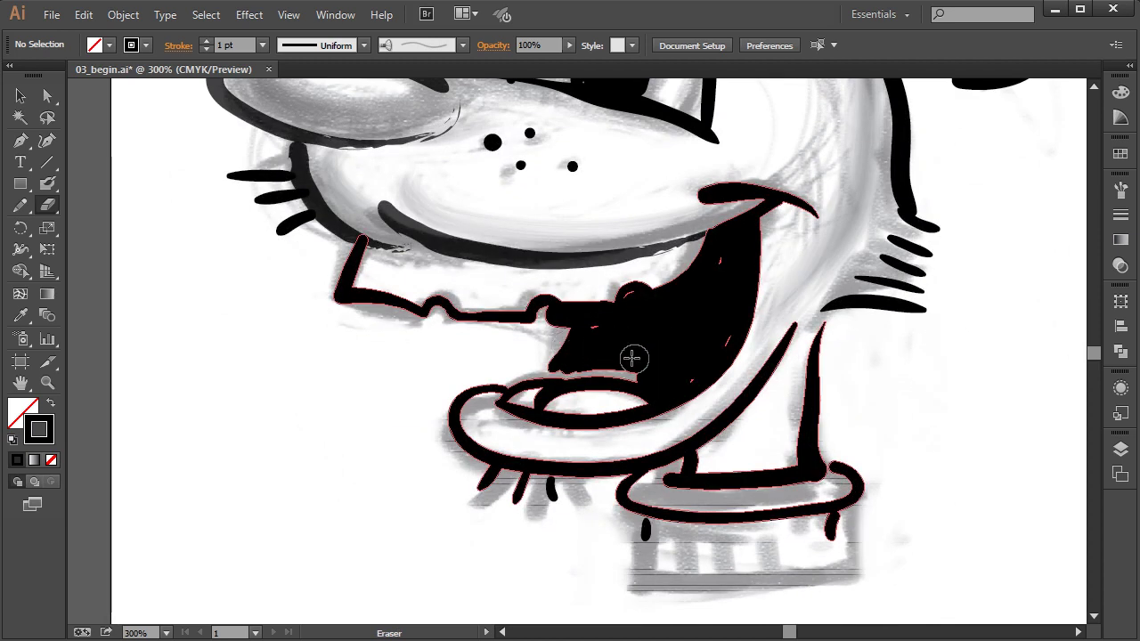
{"action": "left_click_drag", "start_coordinate": [610, 341], "coordinate": [677, 369]}
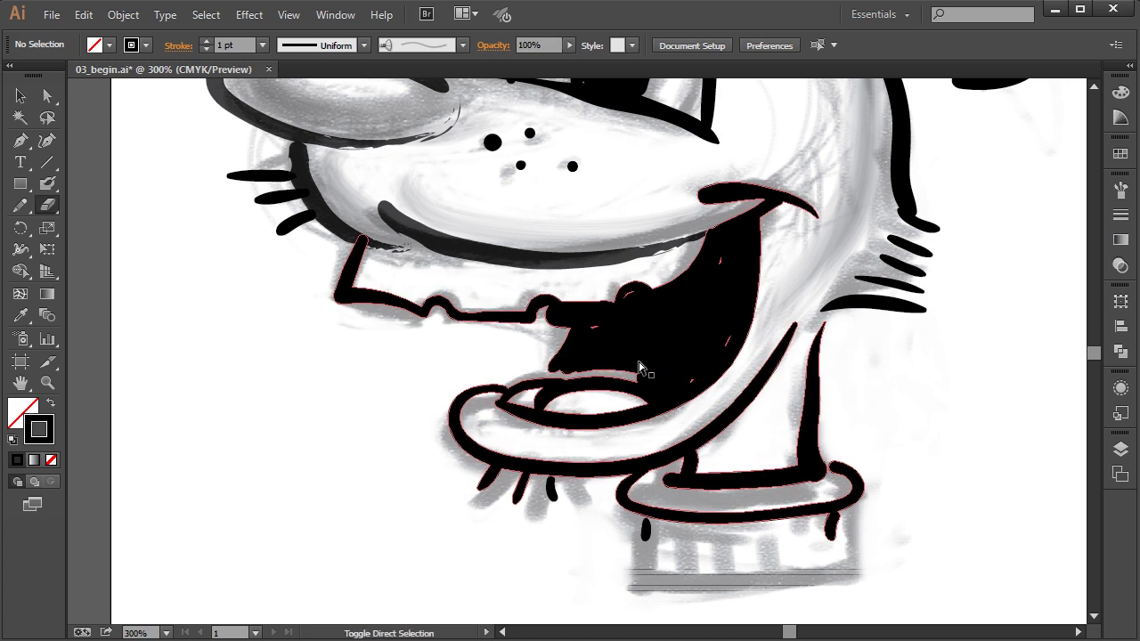
{"action": "left_click_drag", "start_coordinate": [612, 339], "coordinate": [698, 360]}
{"action": "left_click_drag", "start_coordinate": [639, 326], "coordinate": [716, 351]}
{"action": "mouse_move", "coordinate": [667, 318]}
{"action": "left_mouse_down"}
{"action": "mouse_move", "coordinate": [714, 336]}
{"action": "mouse_move", "coordinate": [730, 324]}
{"action": "mouse_move", "coordinate": [731, 295]}
{"action": "left_mouse_up"}
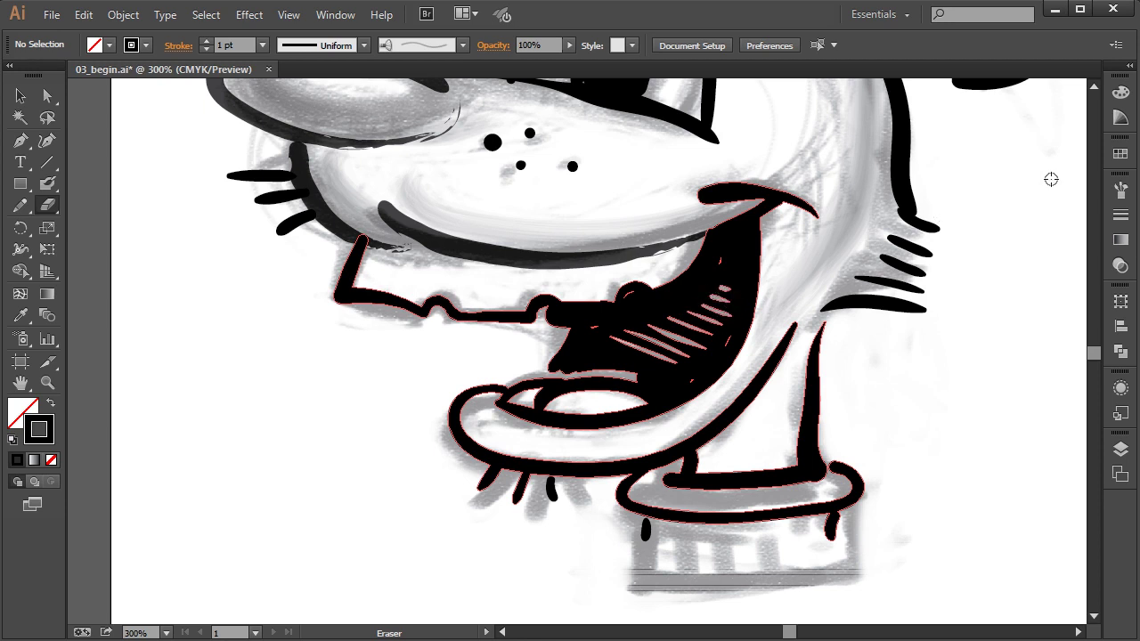
{"action": "key", "text": "ctrl+minus"}
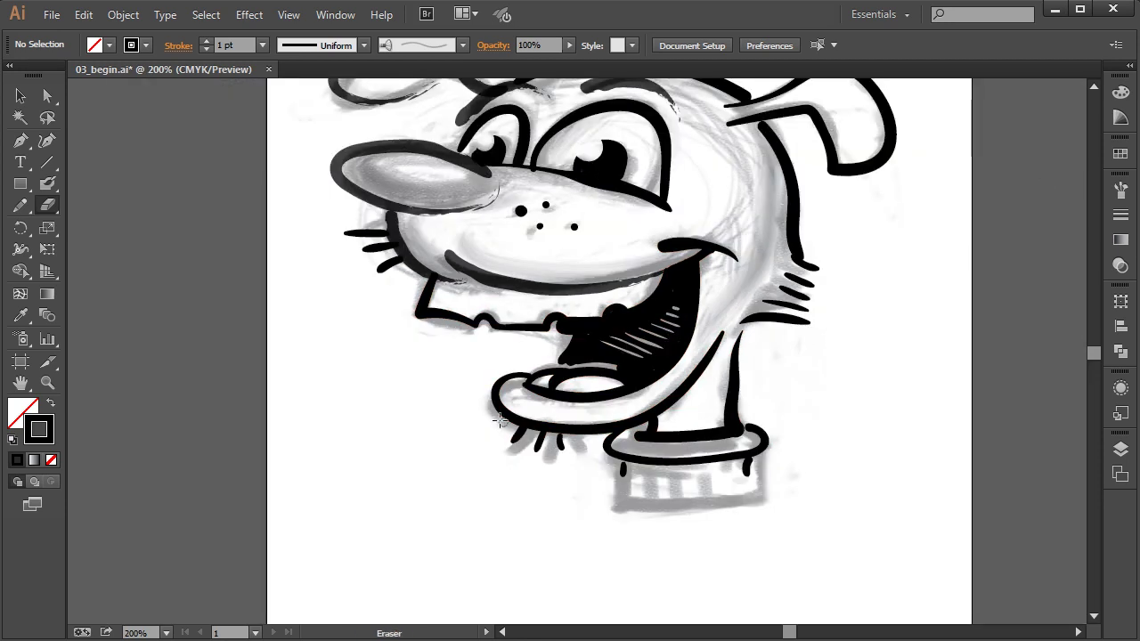
- Paint the dog's collar band solid black with the Blob Brush
{"action": "scroll", "coordinate": [659, 303], "scroll_direction": "up", "scroll_amount": 4}
{"action": "scroll", "coordinate": [585, 403], "scroll_direction": "left", "scroll_amount": 1}
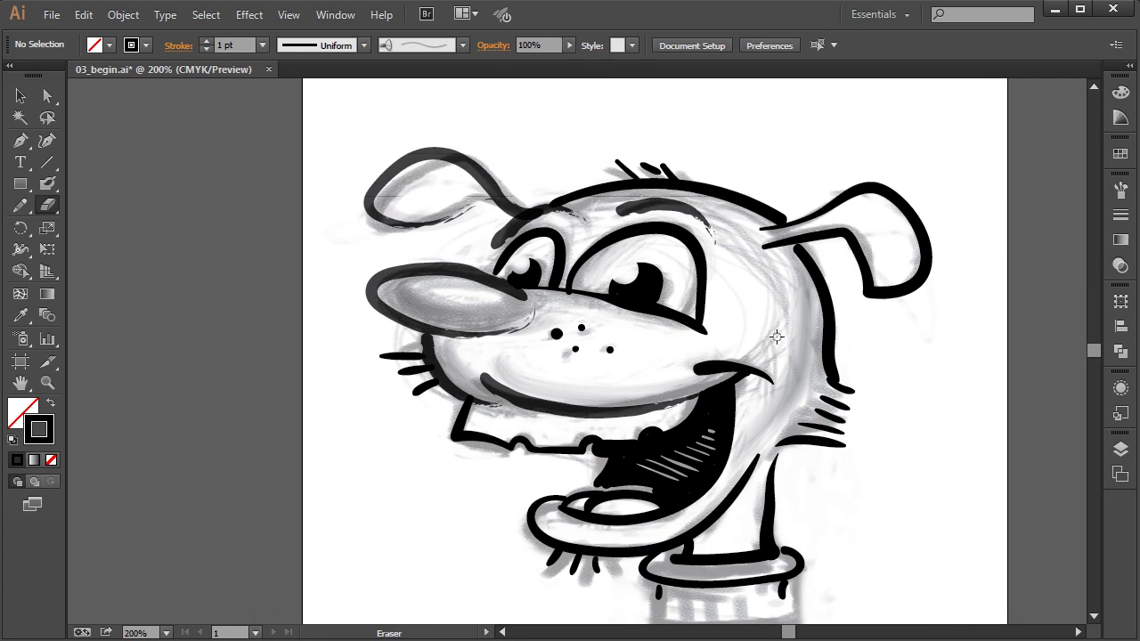
{"action": "left_click_drag", "start_coordinate": [764, 414], "coordinate": [682, 287]}
{"action": "left_click", "coordinate": [47, 183]}
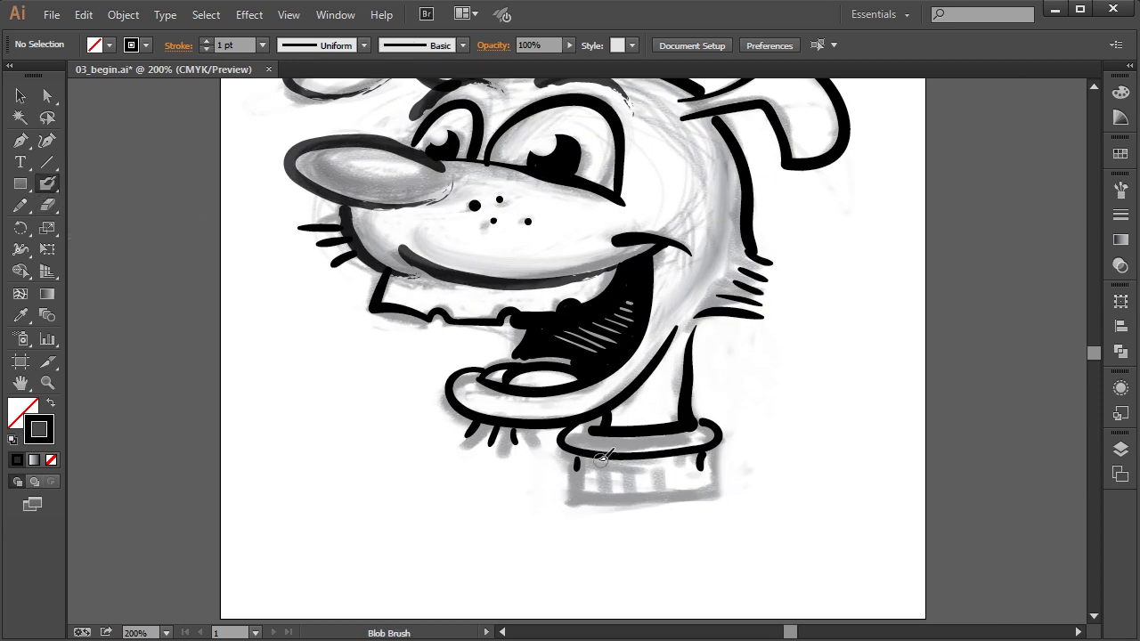
{"action": "mouse_move", "coordinate": [587, 455]}
{"action": "left_mouse_down"}
{"action": "mouse_move", "coordinate": [594, 478]}
{"action": "mouse_move", "coordinate": [700, 479]}
{"action": "mouse_move", "coordinate": [705, 456]}
{"action": "mouse_move", "coordinate": [593, 454]}
{"action": "mouse_move", "coordinate": [652, 461]}
{"action": "mouse_move", "coordinate": [631, 457]}
{"action": "left_mouse_up"}
- Erase diagonal white hatch highlights across the black collar band
{"action": "left_click", "coordinate": [47, 206]}
{"action": "mouse_move", "coordinate": [579, 480]}
{"action": "left_mouse_down"}
{"action": "mouse_move", "coordinate": [609, 448]}
{"action": "mouse_move", "coordinate": [684, 447]}
{"action": "mouse_move", "coordinate": [657, 481]}
{"action": "mouse_move", "coordinate": [705, 464]}
{"action": "left_mouse_up"}
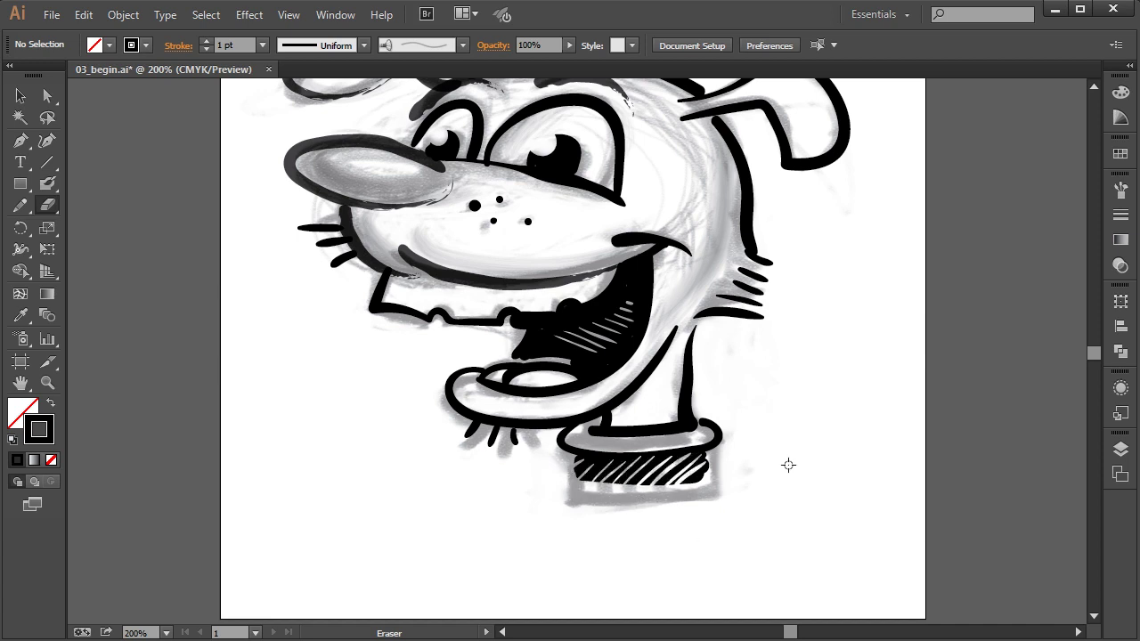
{"action": "scroll", "coordinate": [797, 409], "scroll_direction": "up", "scroll_amount": 2}
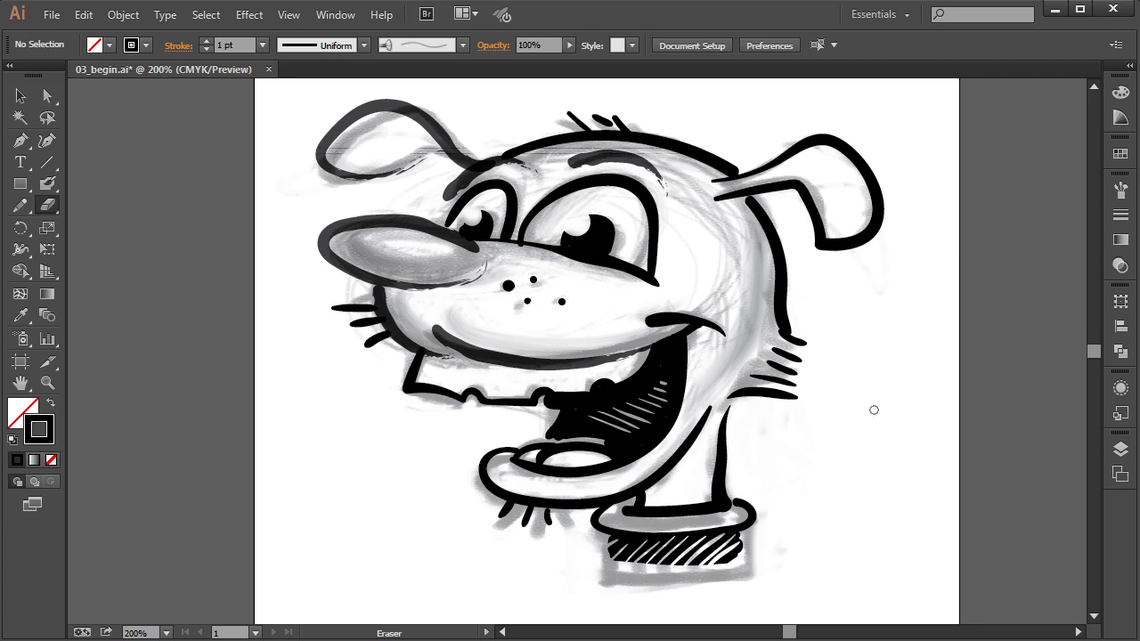
- Turn off visibility of the pencil sketch layer in the Layers panel
{"action": "left_click", "coordinate": [1120, 449]}
{"action": "left_click", "coordinate": [900, 479]}
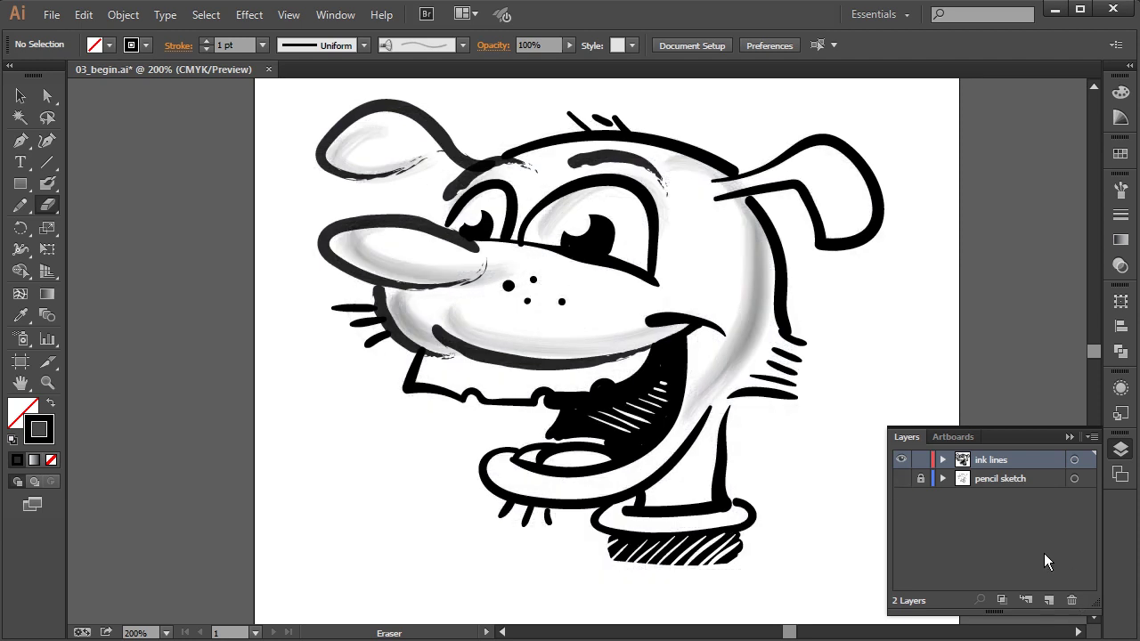